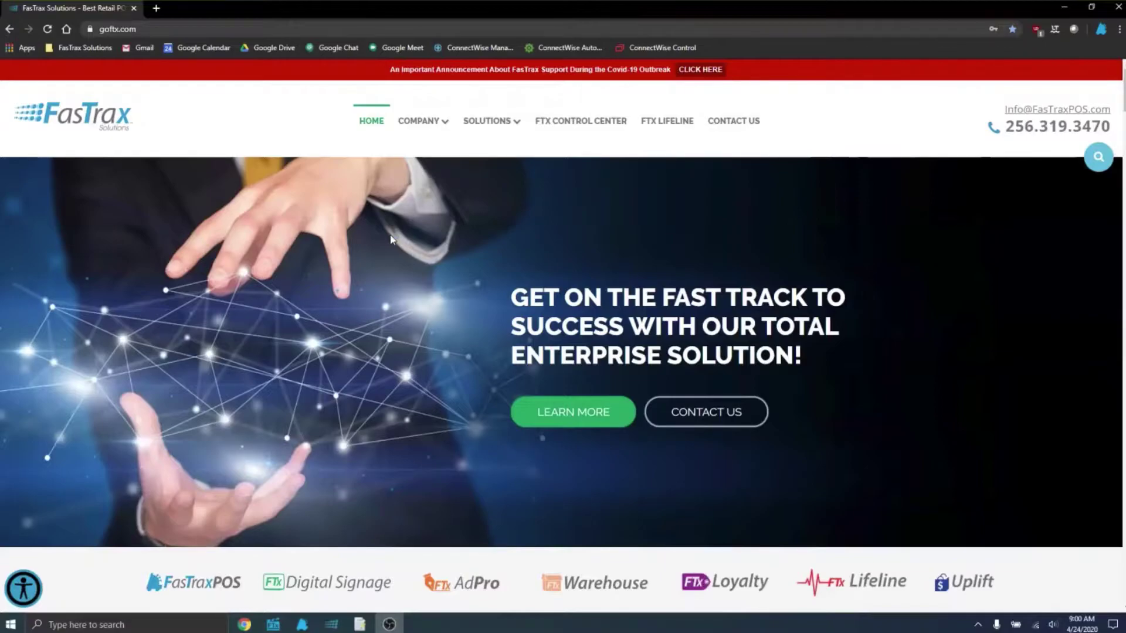
Step: Go to the FTX Lifeline weekly training webinars page and scroll down through the webinar cards
left_click(205, 30)
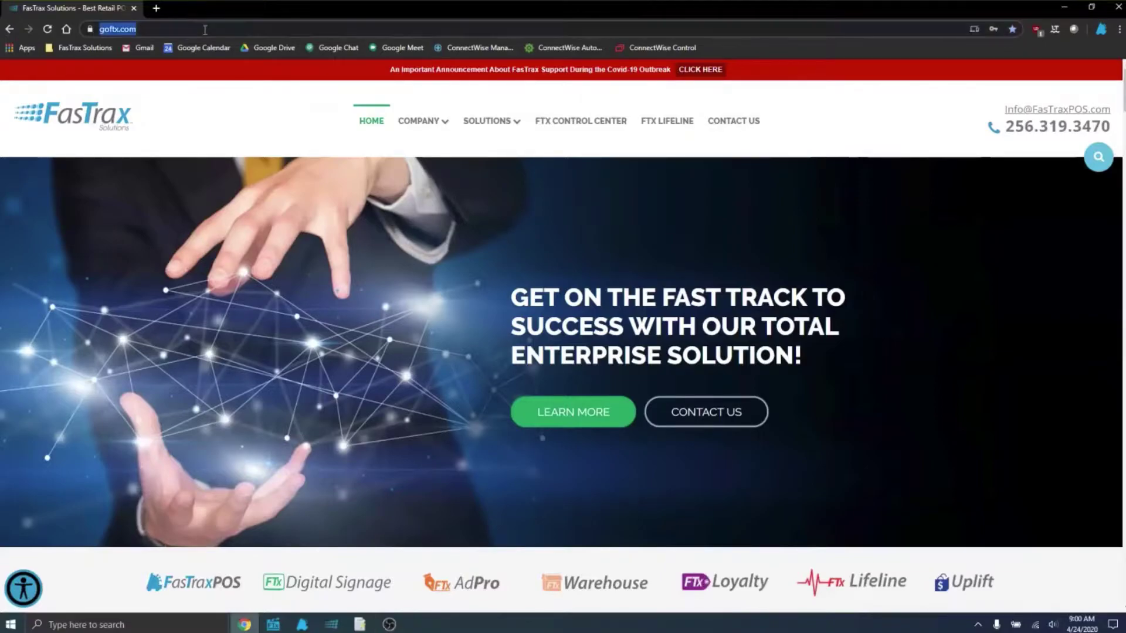
left_click(680, 125)
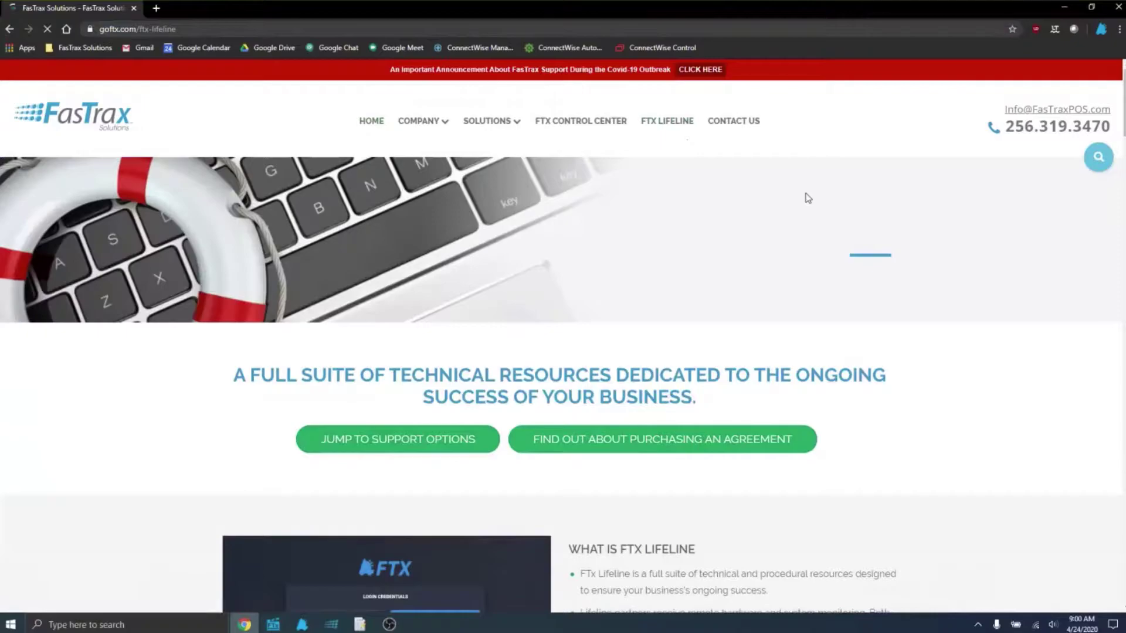
scroll(809, 191, "down", 20)
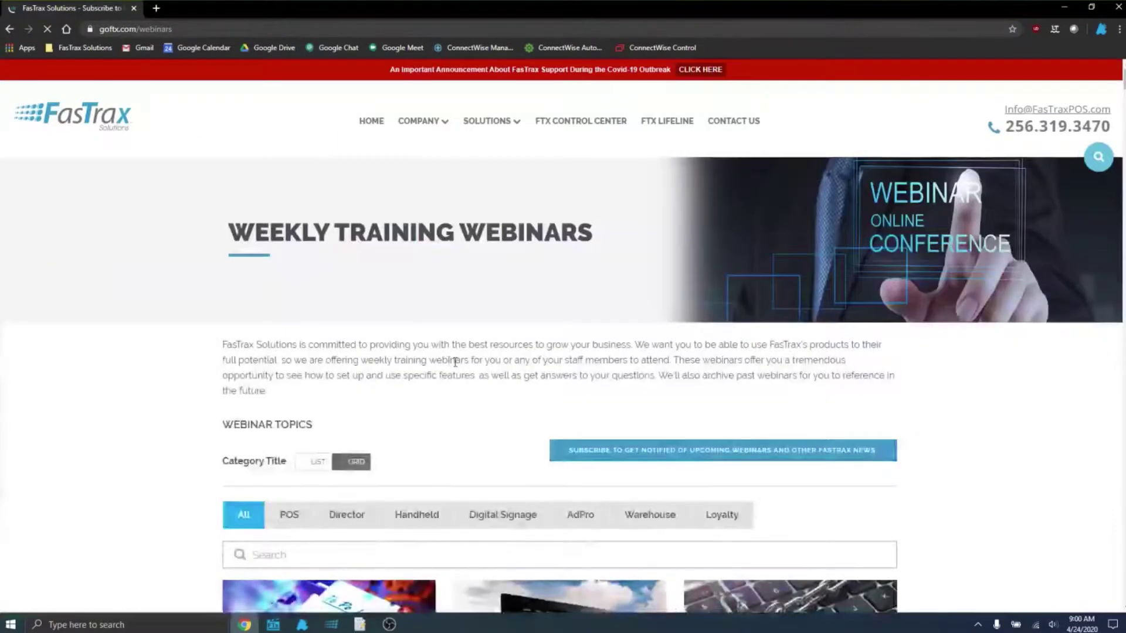
scroll(456, 363, "down", 8)
scroll(516, 362, "down", 5)
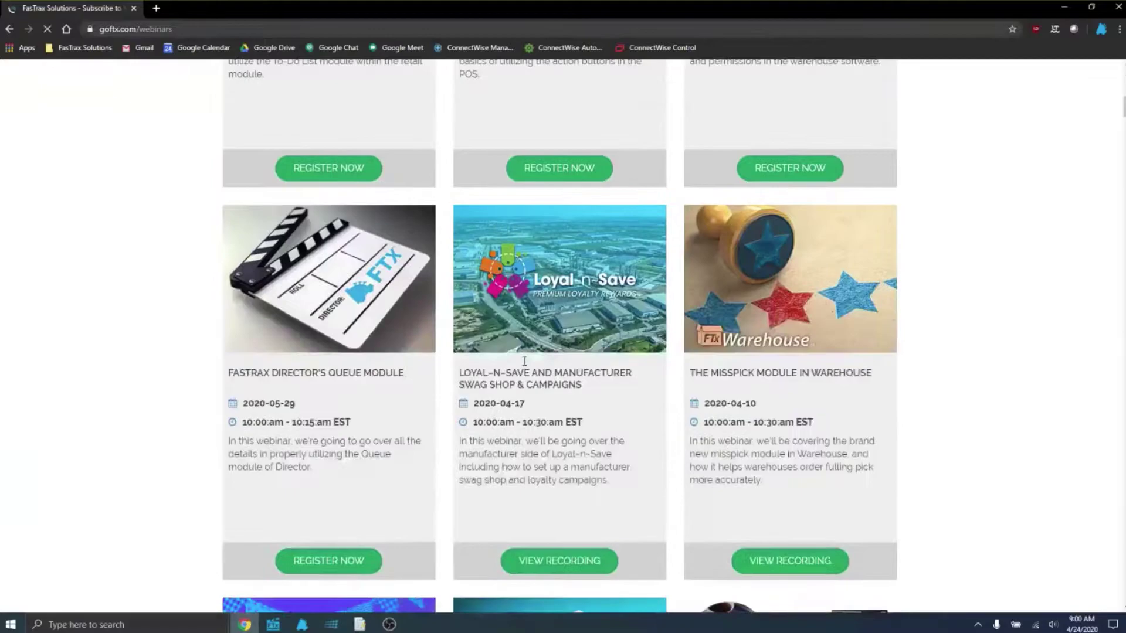
scroll(737, 472, "down", 3)
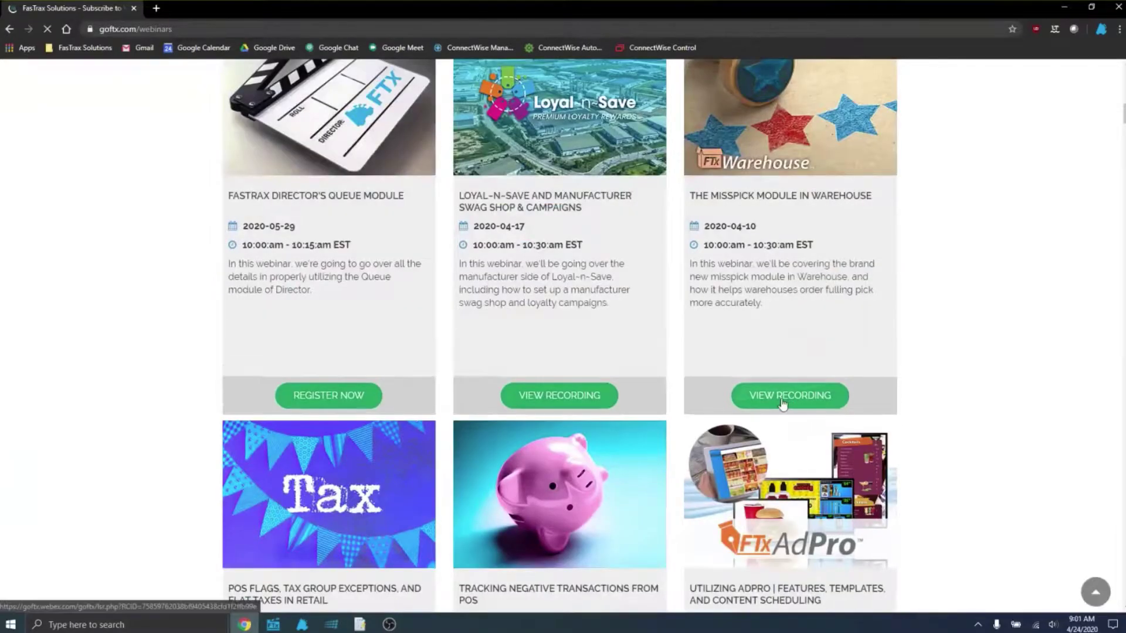
Step: Scroll back to the top of the webinars page and launch FasTrax Worksheets
scroll(782, 402, "up", 3)
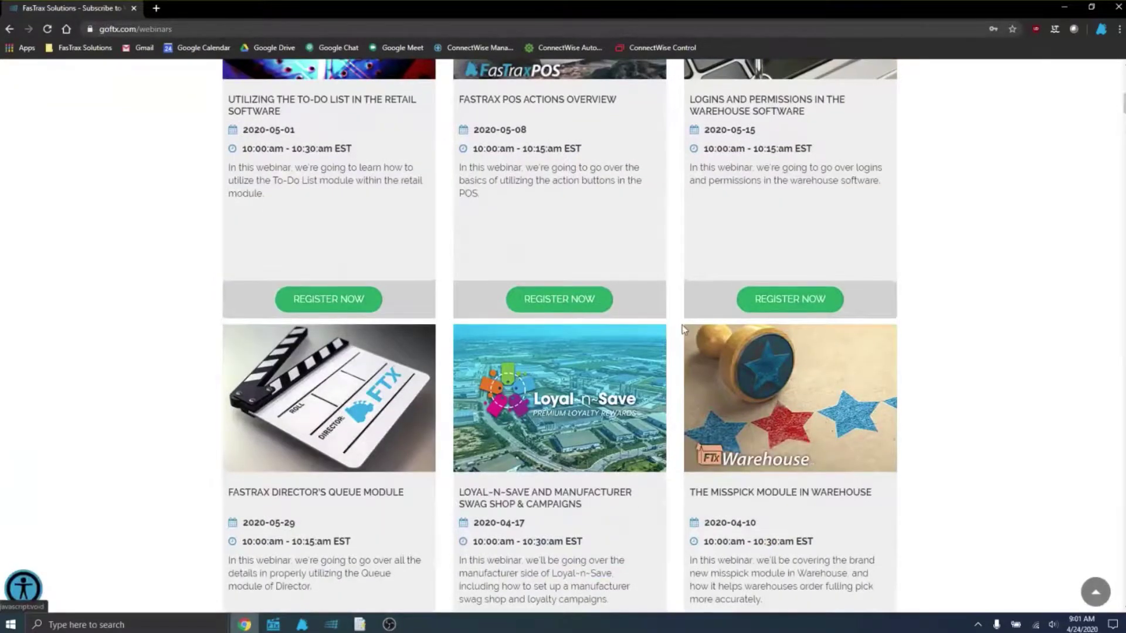
scroll(686, 324, "up", 5)
scroll(686, 324, "up", 3)
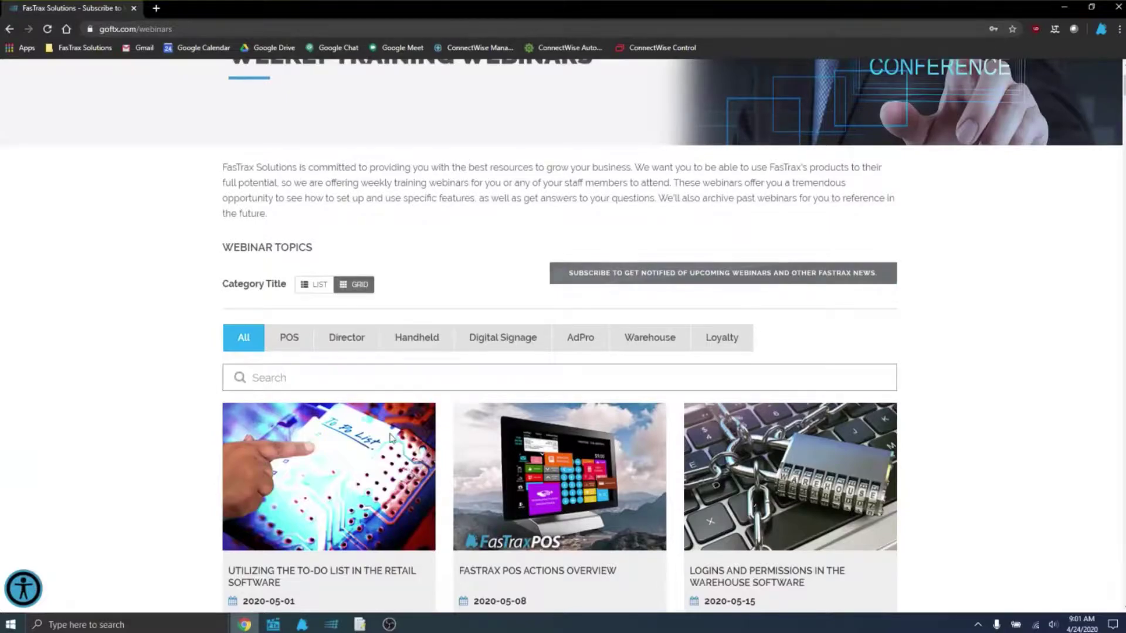
left_click(352, 626)
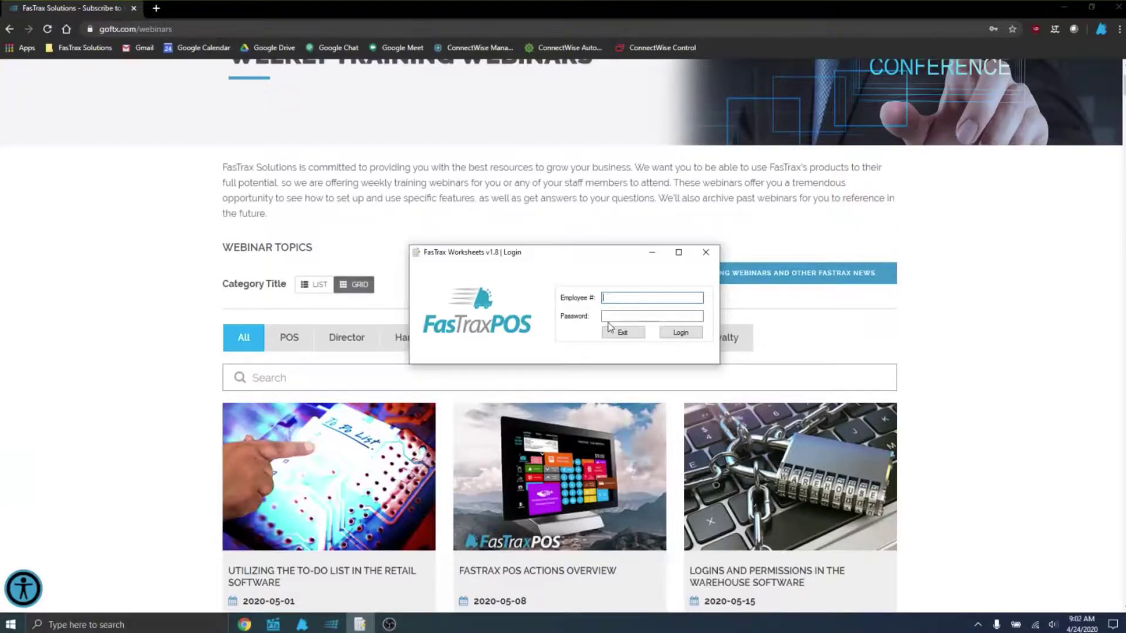
Step: Log in with the employee number and password, then toggle Only Show Open Worksheets off and on
type("1")
key("Tab")
type("1")
key("Return")
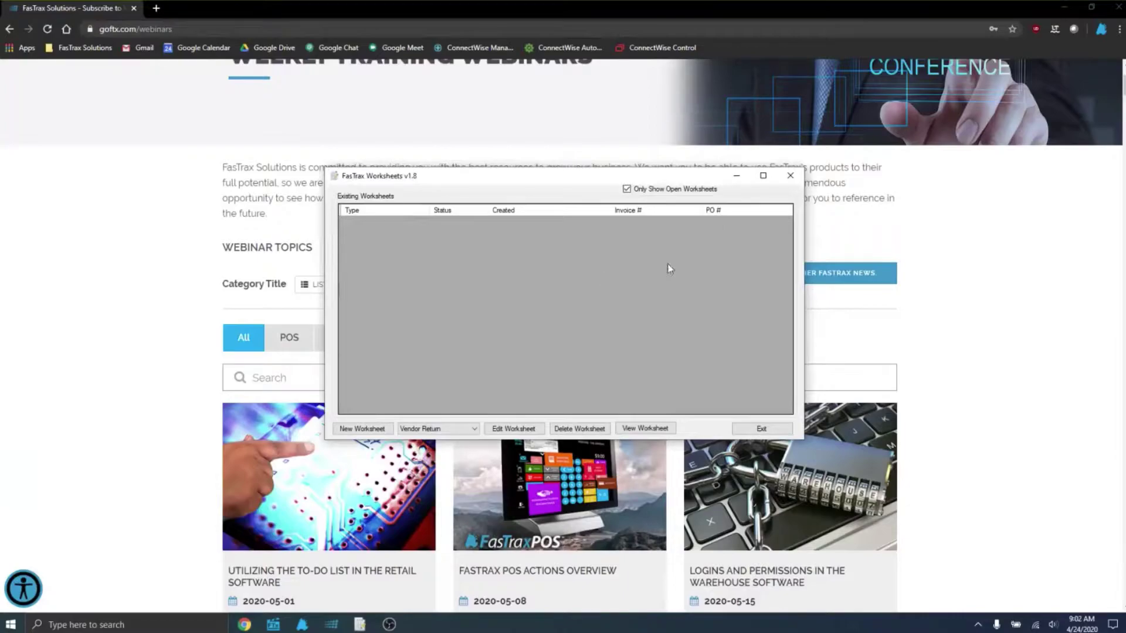
left_click(640, 193)
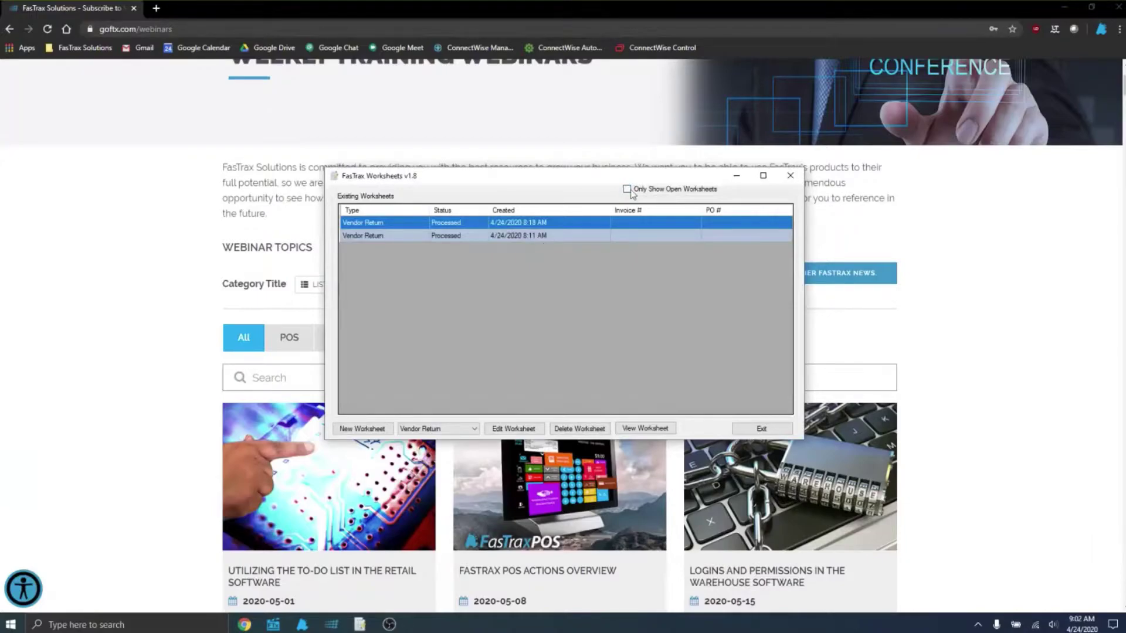
left_click(651, 192)
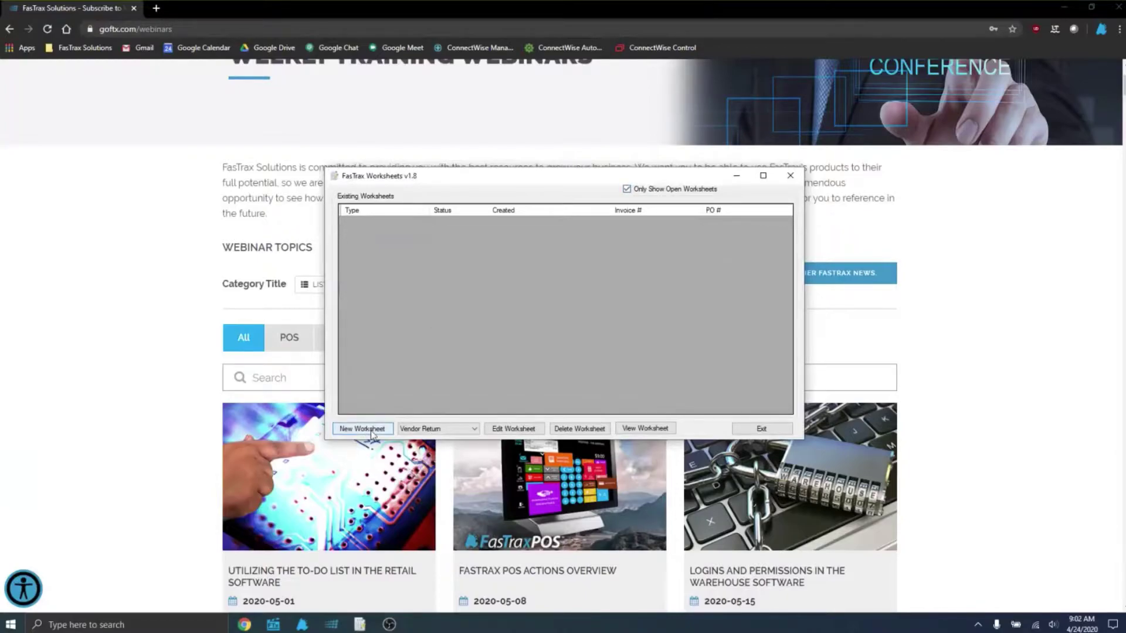
Step: Keep Vendor Return as the worksheet type and create a new worksheet for Vendor #1
left_click(439, 429)
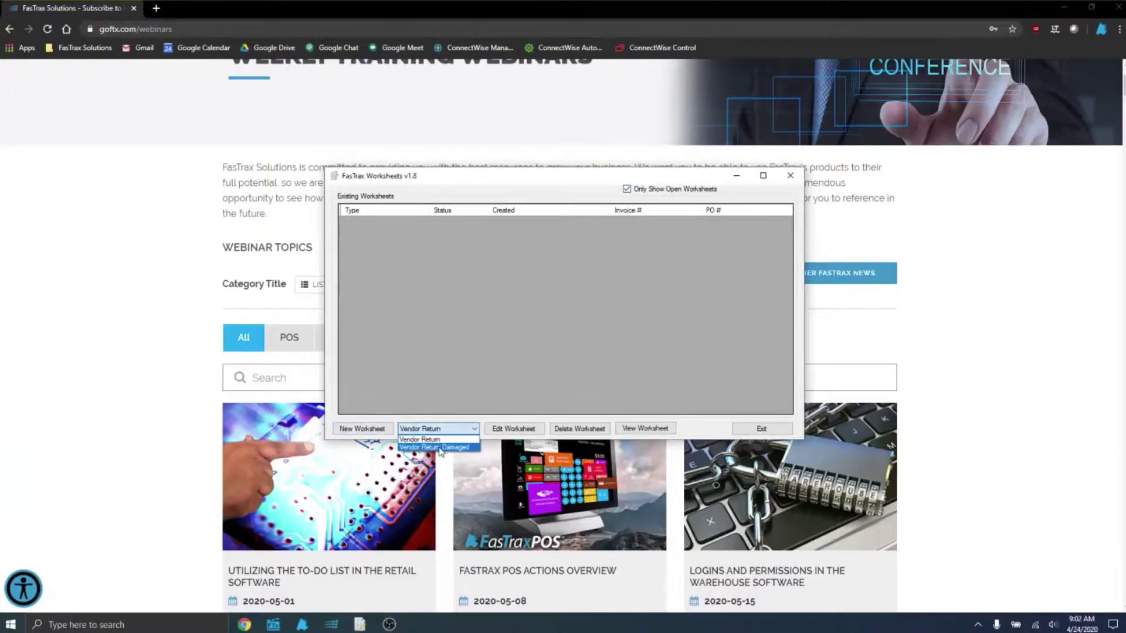
left_click(448, 428)
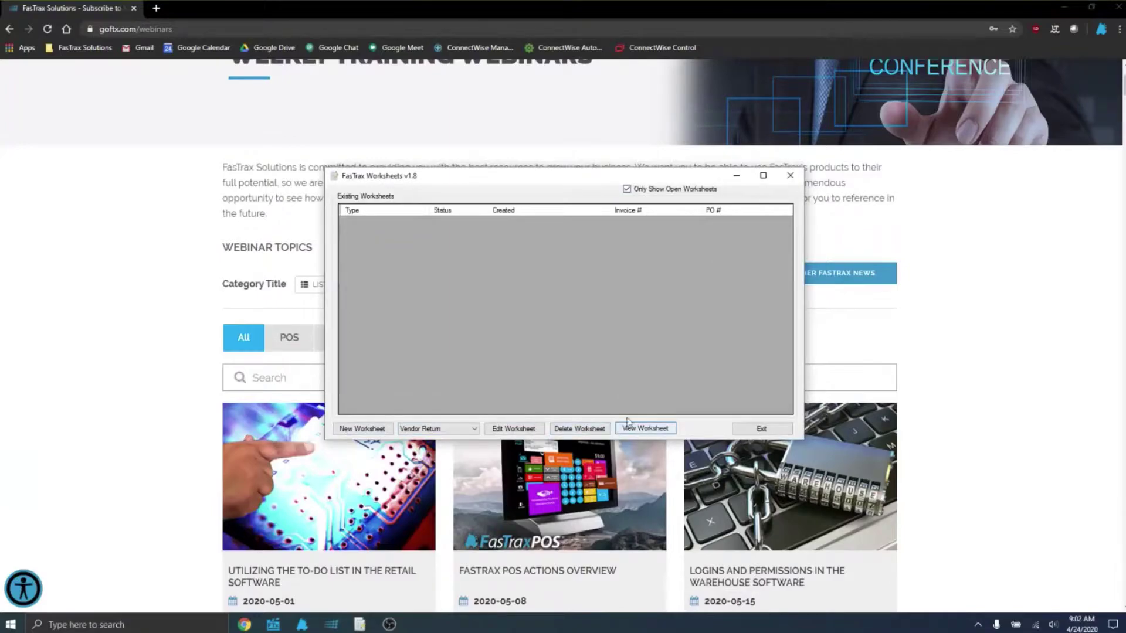
left_click(363, 430)
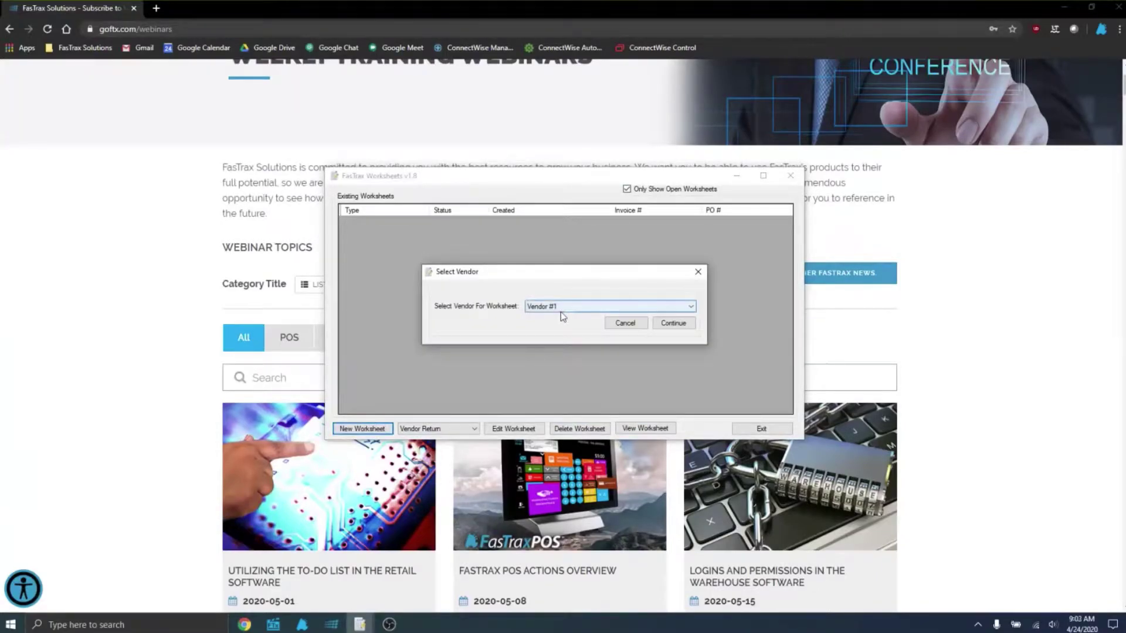
left_click(562, 316)
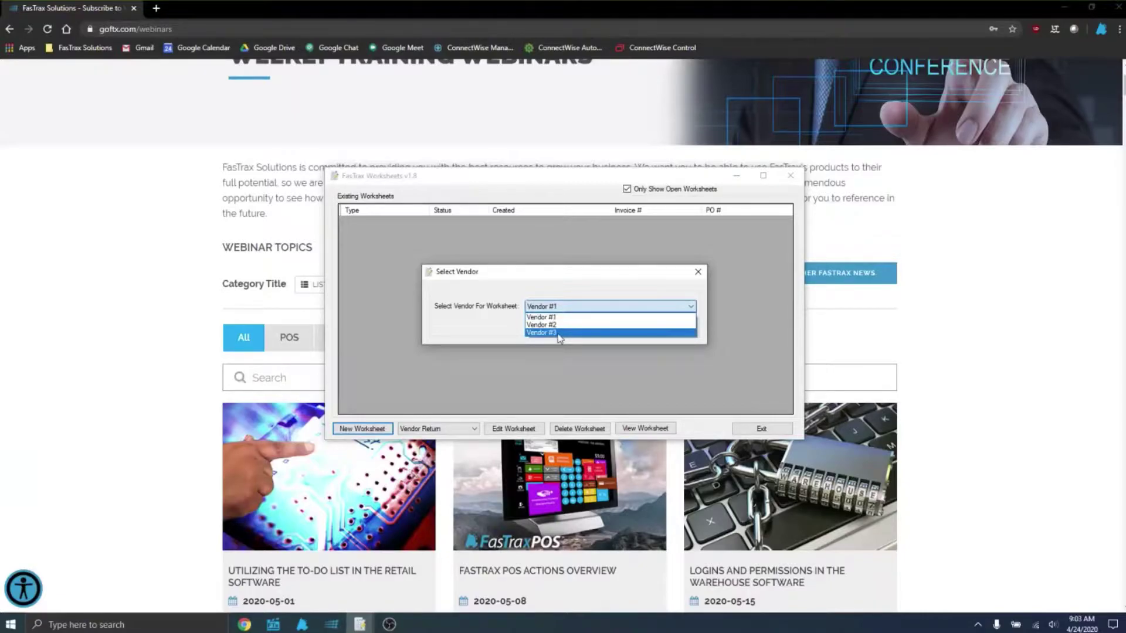
left_click(568, 317)
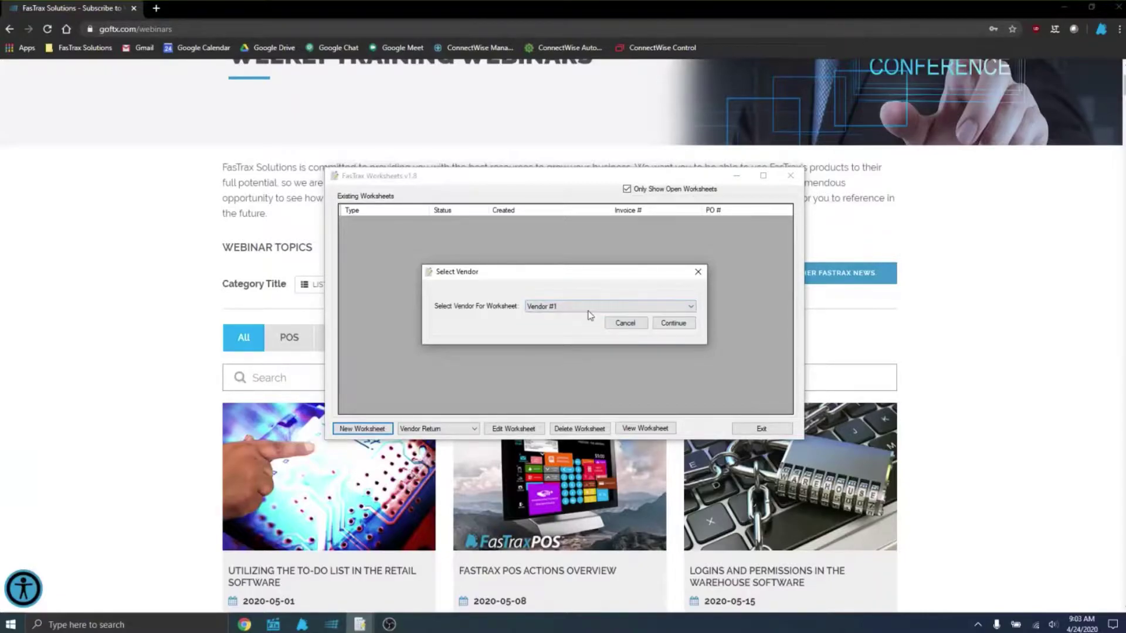
left_click(683, 324)
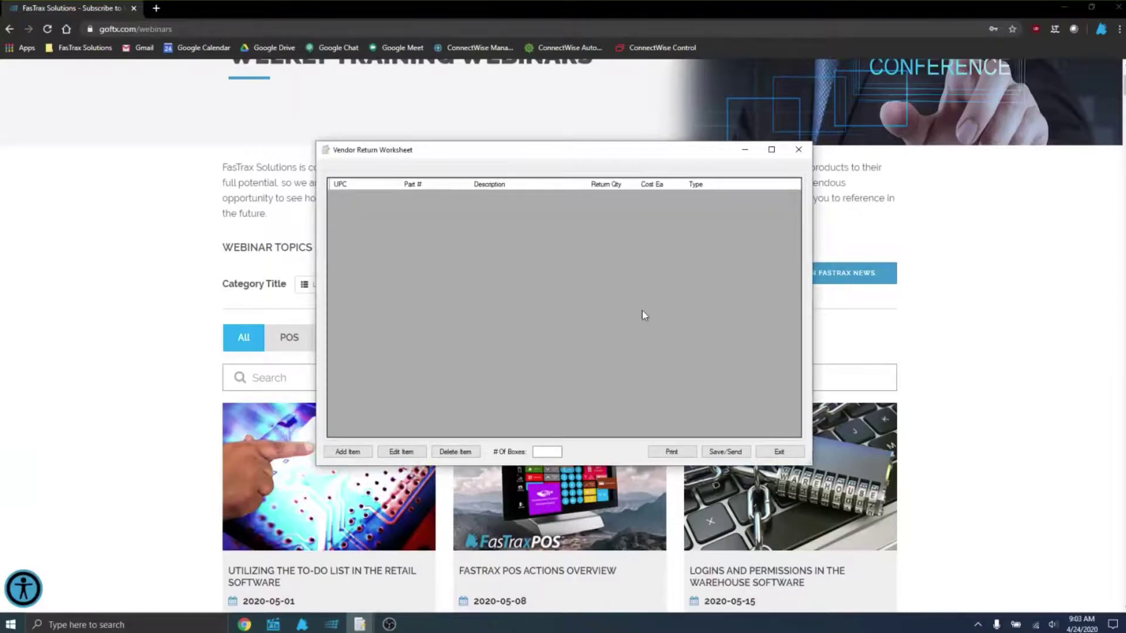
left_click(348, 453)
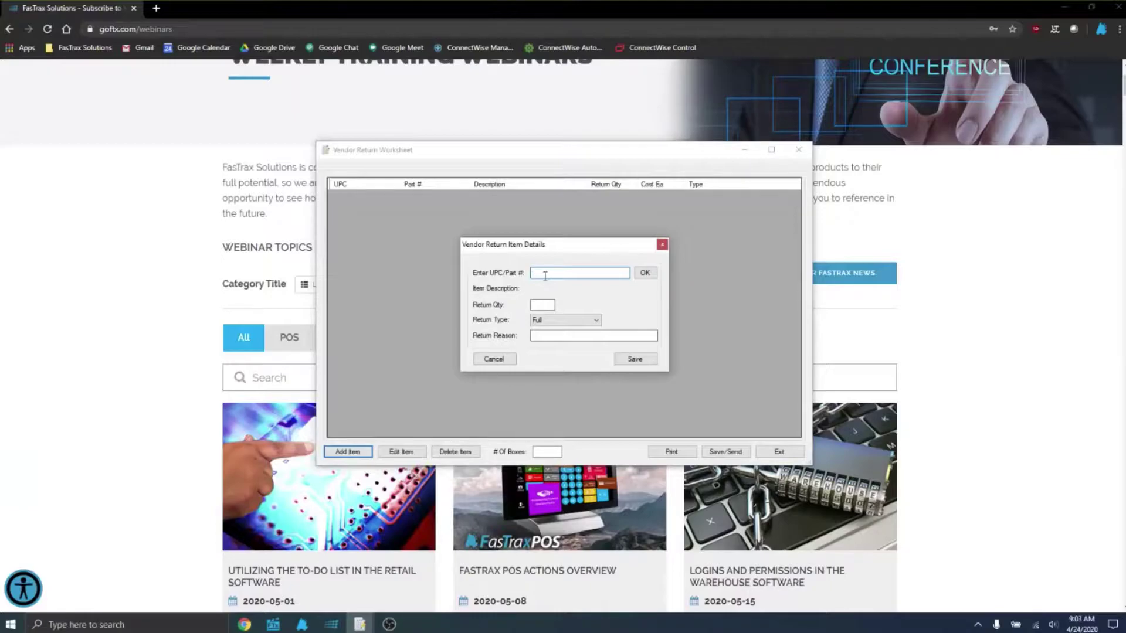
type("011873")
type("112130")
key("Return")
key("shift+Tab")
type("1561561")
key("Return")
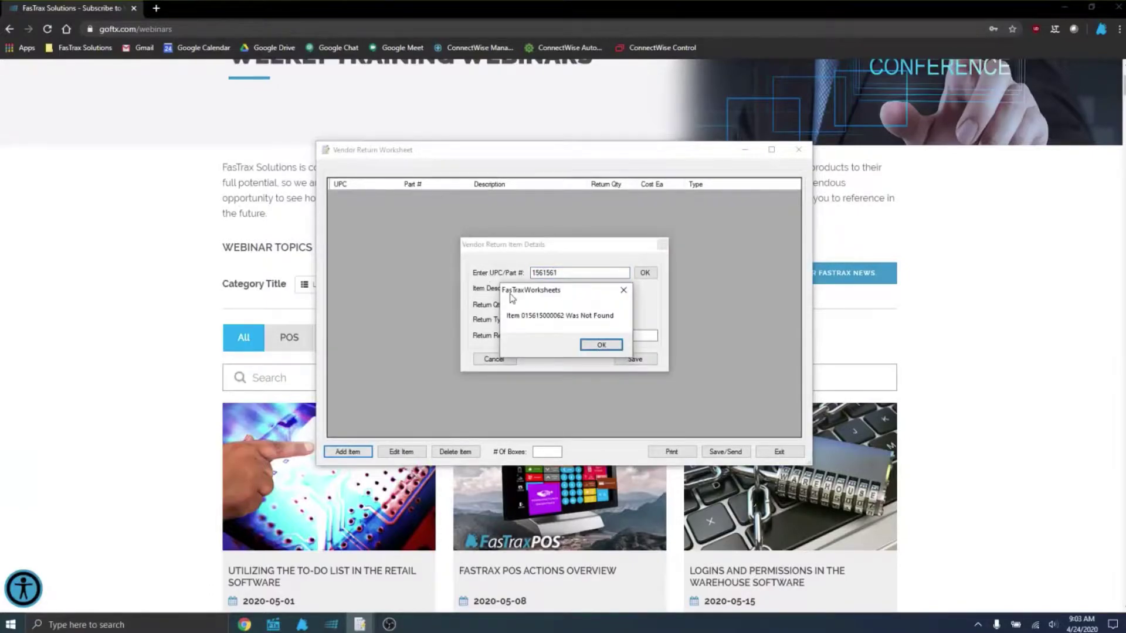
left_click(602, 345)
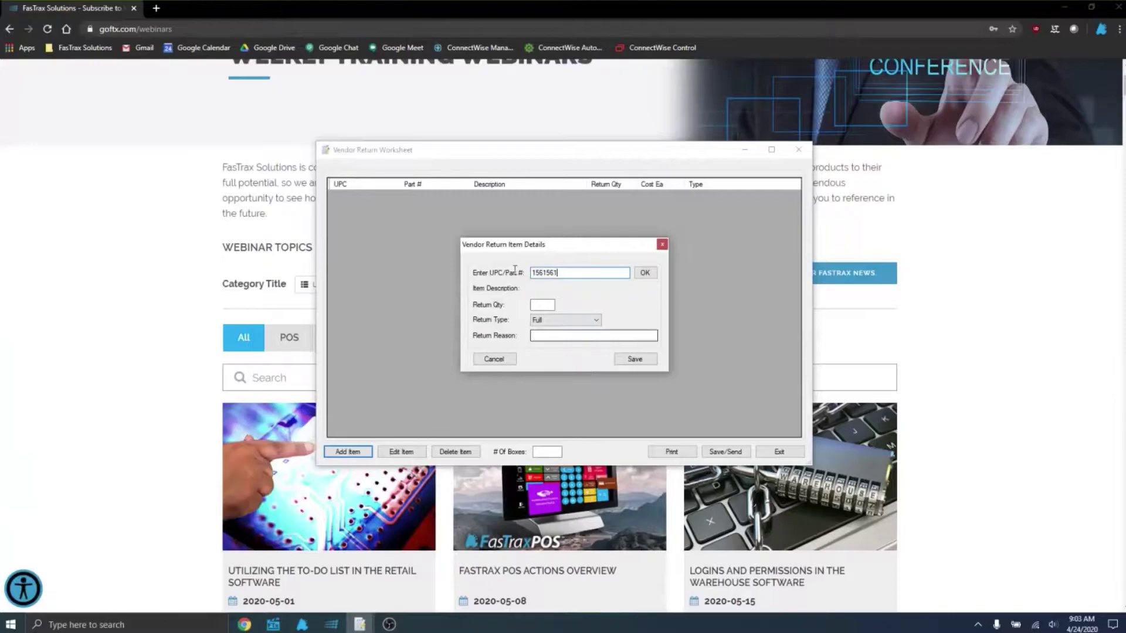
type("012300112130")
key("Return")
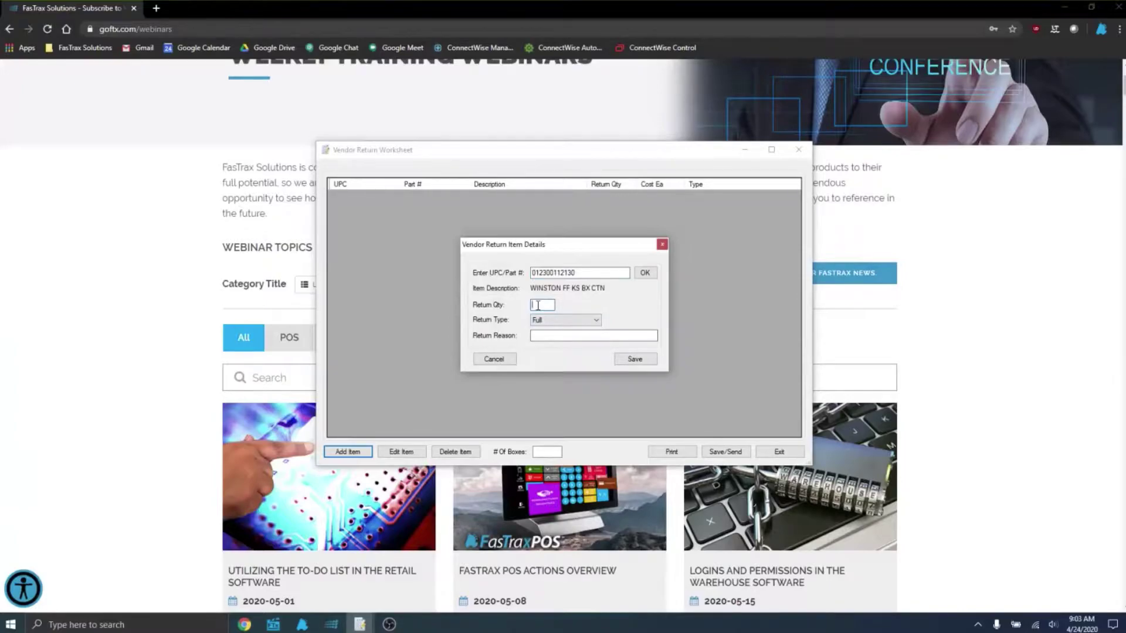
Step: Set return quantity 3, type Full, and reason Damaged, then save the item
type("3")
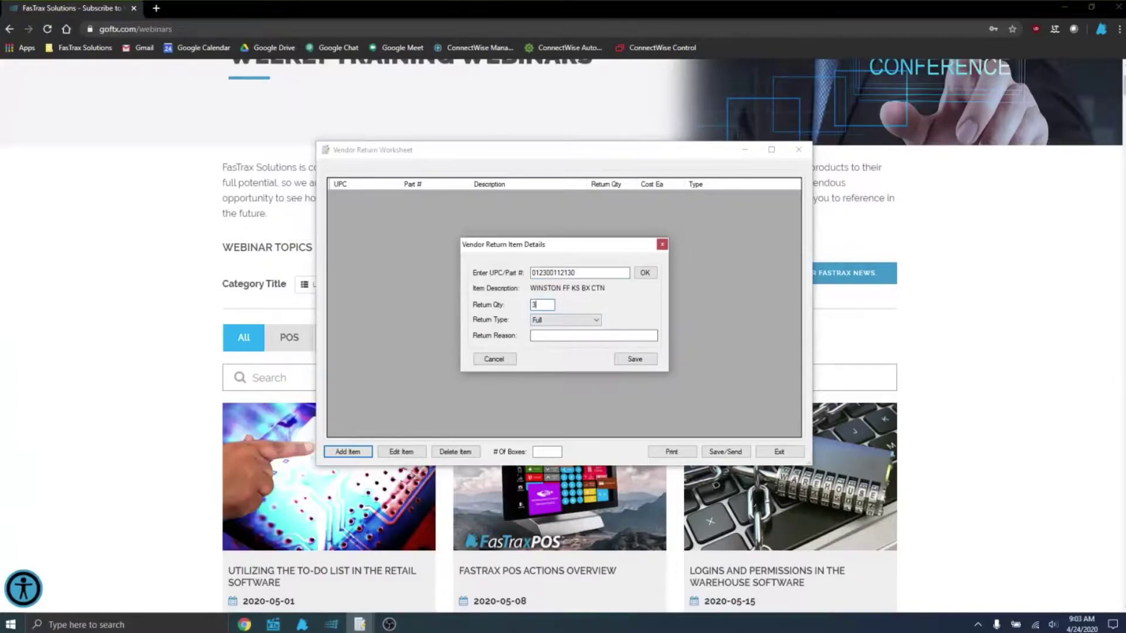
left_click(546, 321)
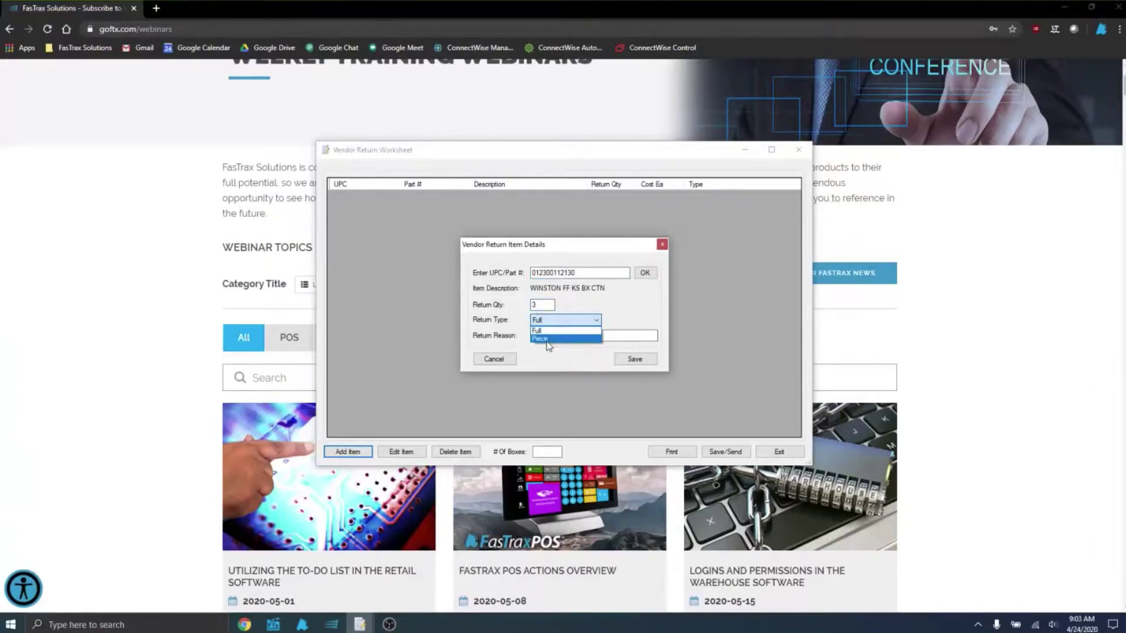
left_click(641, 336)
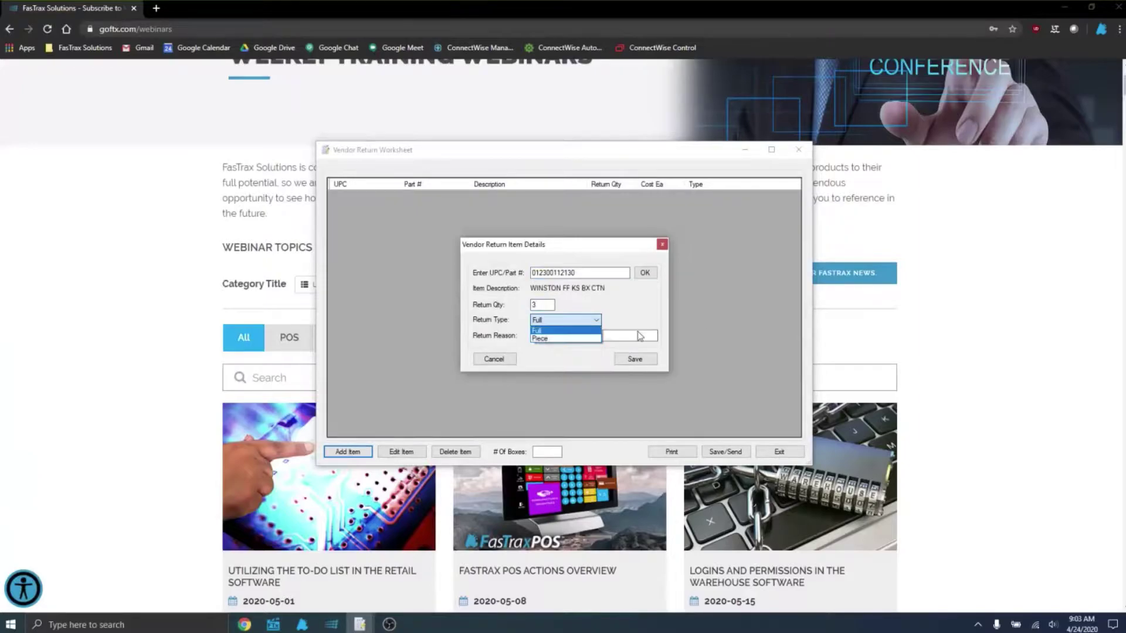
left_click(554, 335)
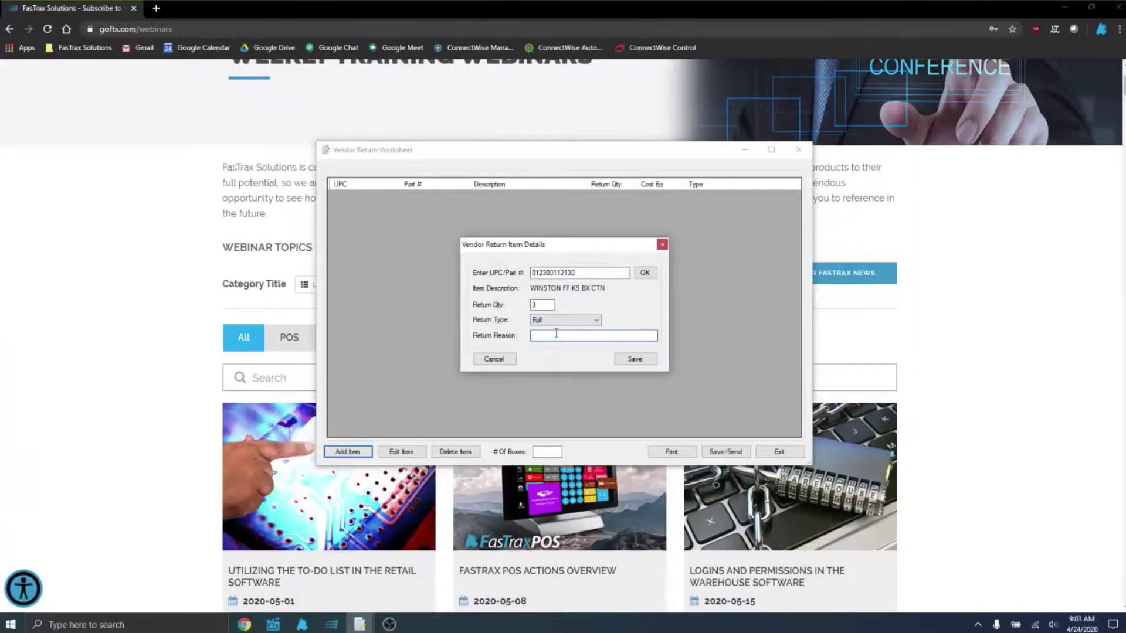
type("Damaged")
left_click(635, 359)
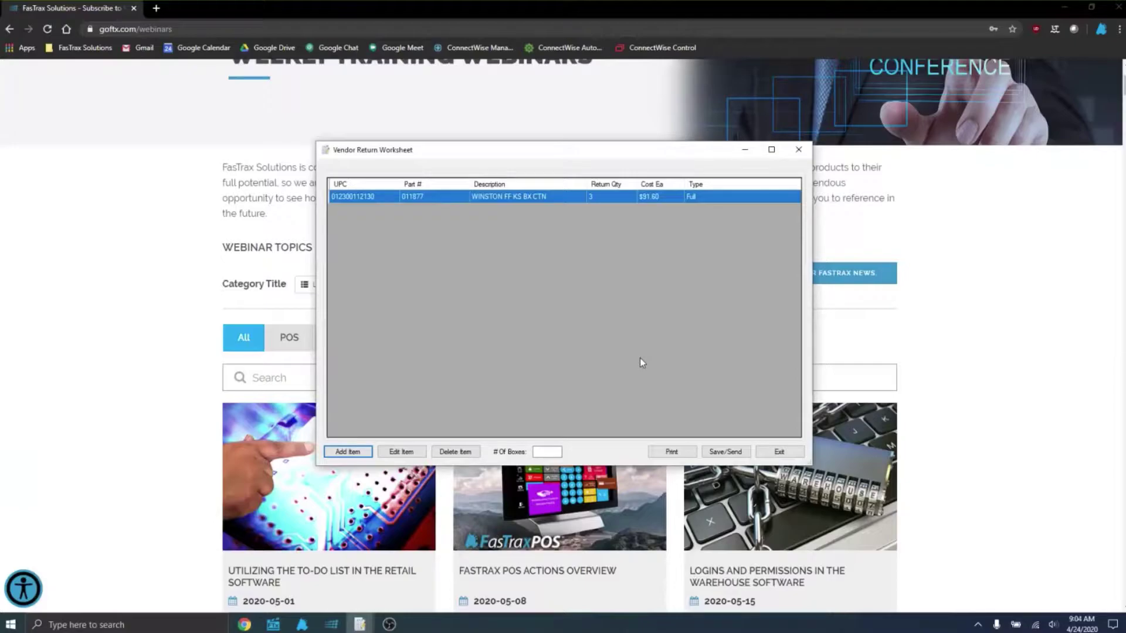
Step: Check the WINSTON item's details without changes and select its row
left_click(401, 452)
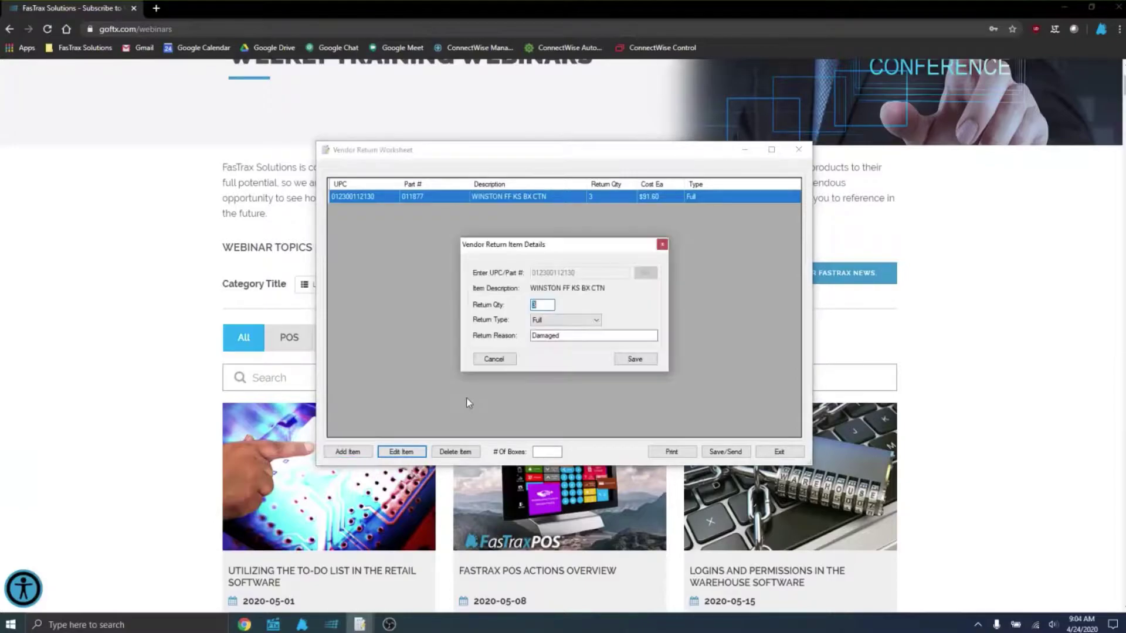
left_click(500, 363)
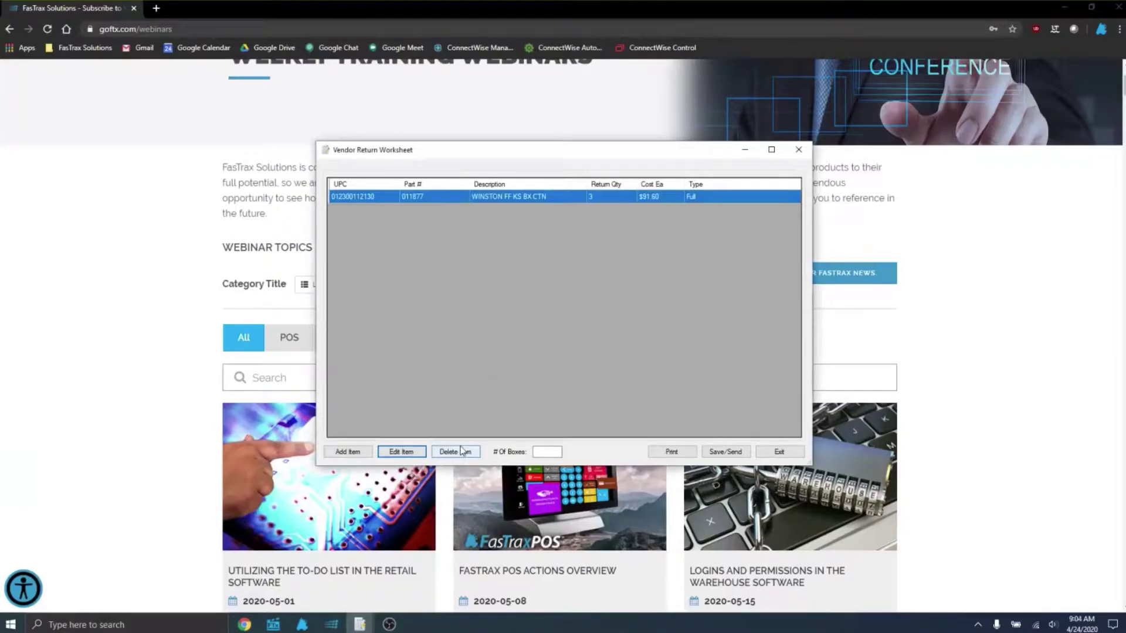
left_click(453, 202)
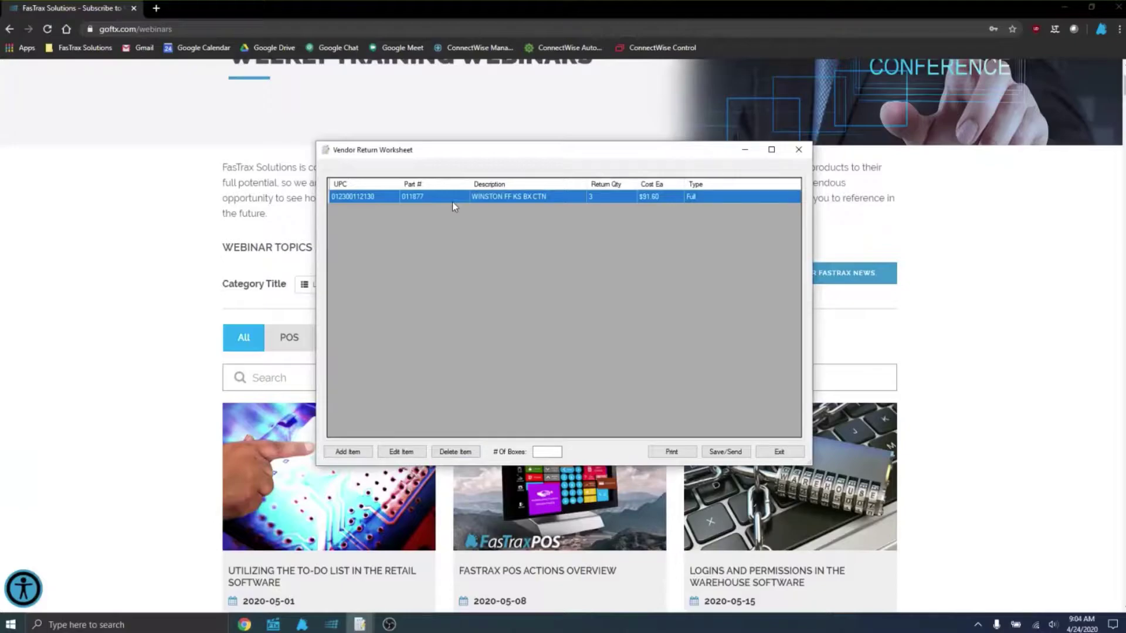
Step: Set # Of Boxes to 1, send the worksheet to corporate, and switch to FasTrax Director
left_click(546, 453)
type("1")
left_click(732, 454)
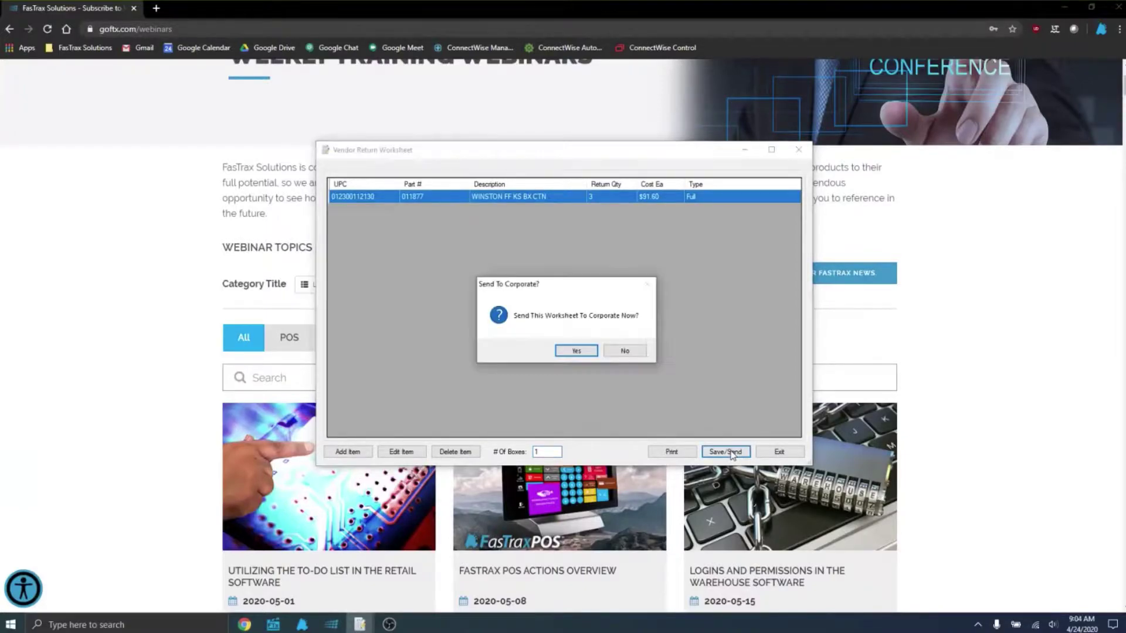
left_click(576, 351)
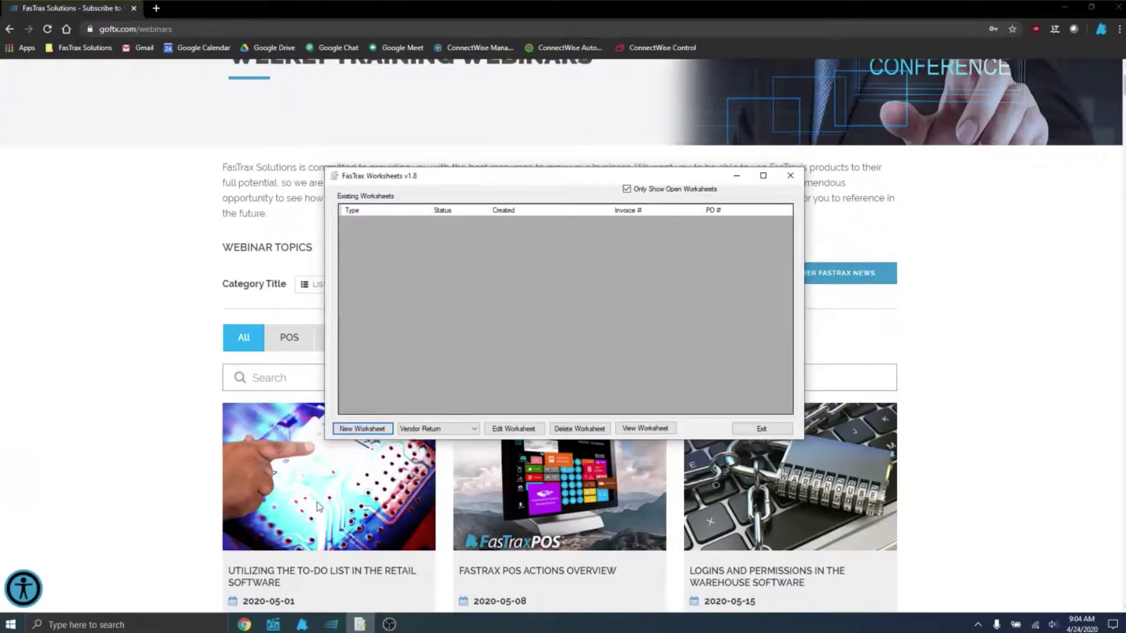
left_click(273, 624)
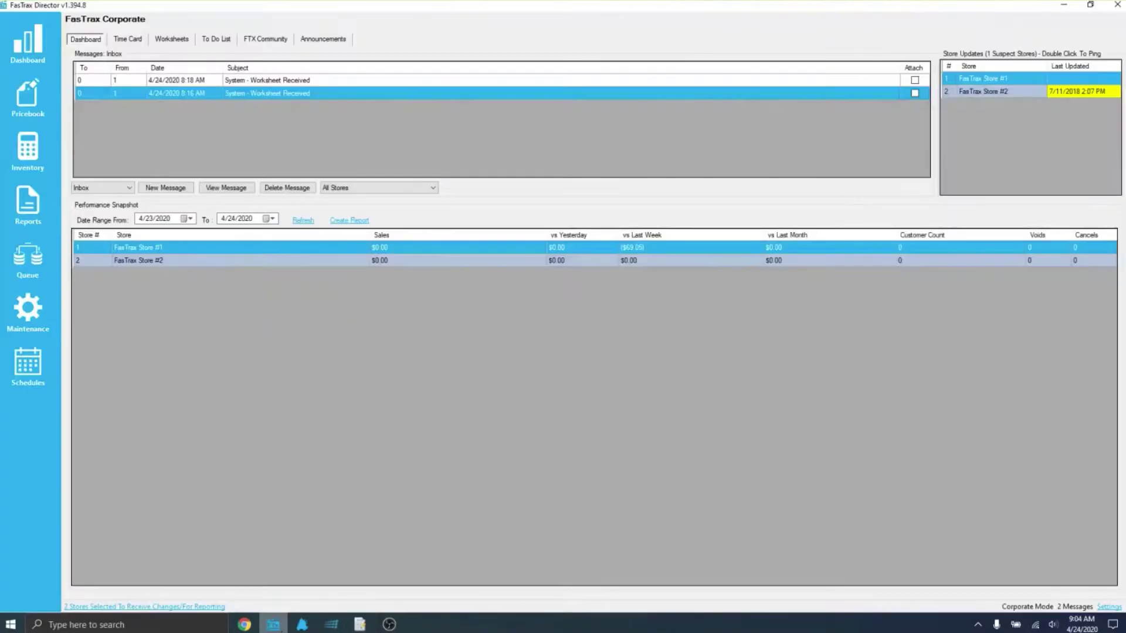
Step: Check the dashboard, then browse the three Vendor Return worksheets with the store filter on All Stores
left_click(26, 41)
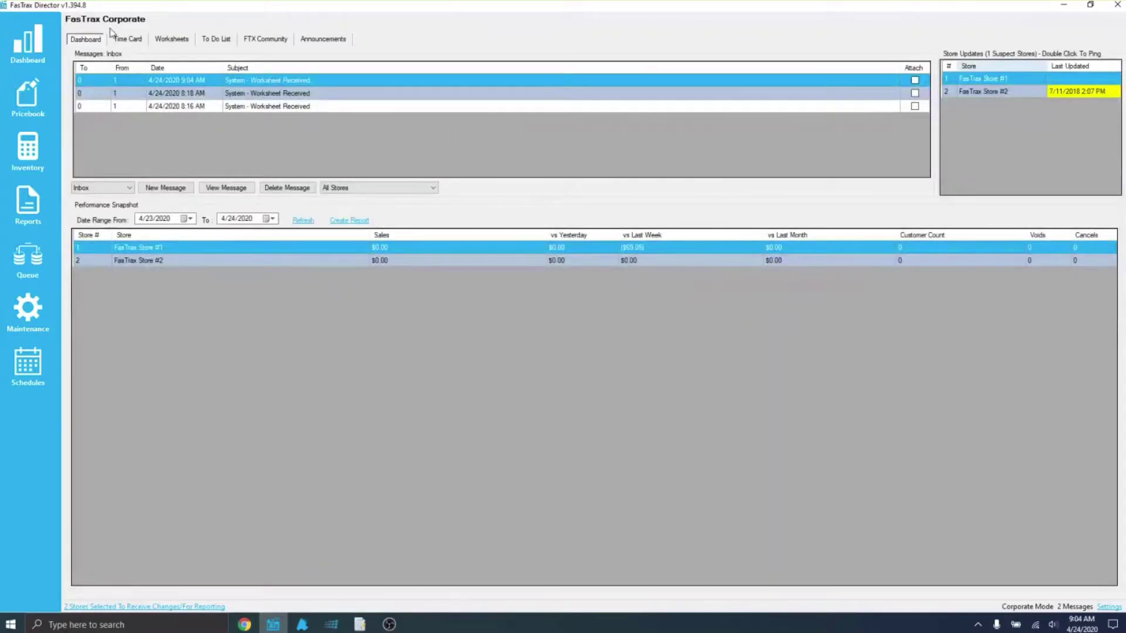
left_click(182, 41)
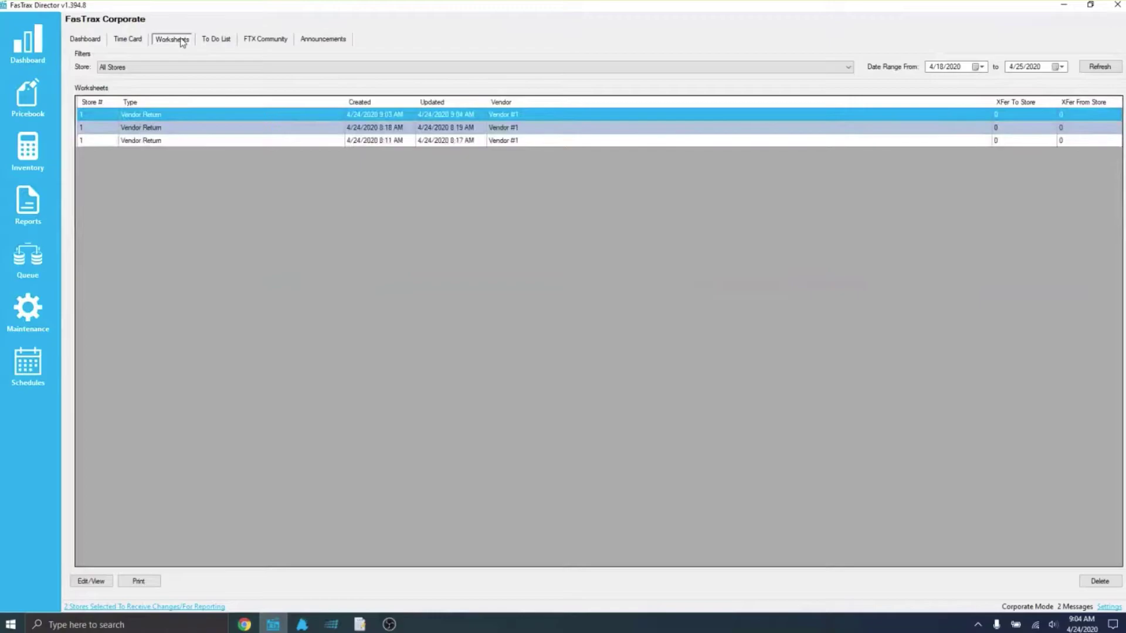
left_click(186, 124)
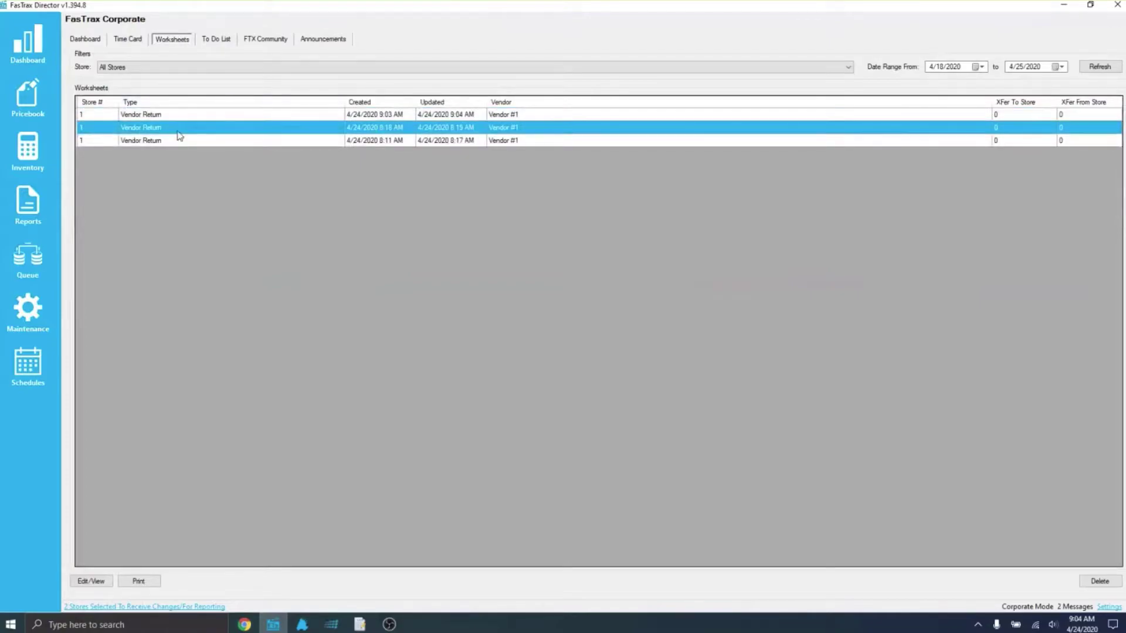
left_click(175, 140)
left_click(173, 117)
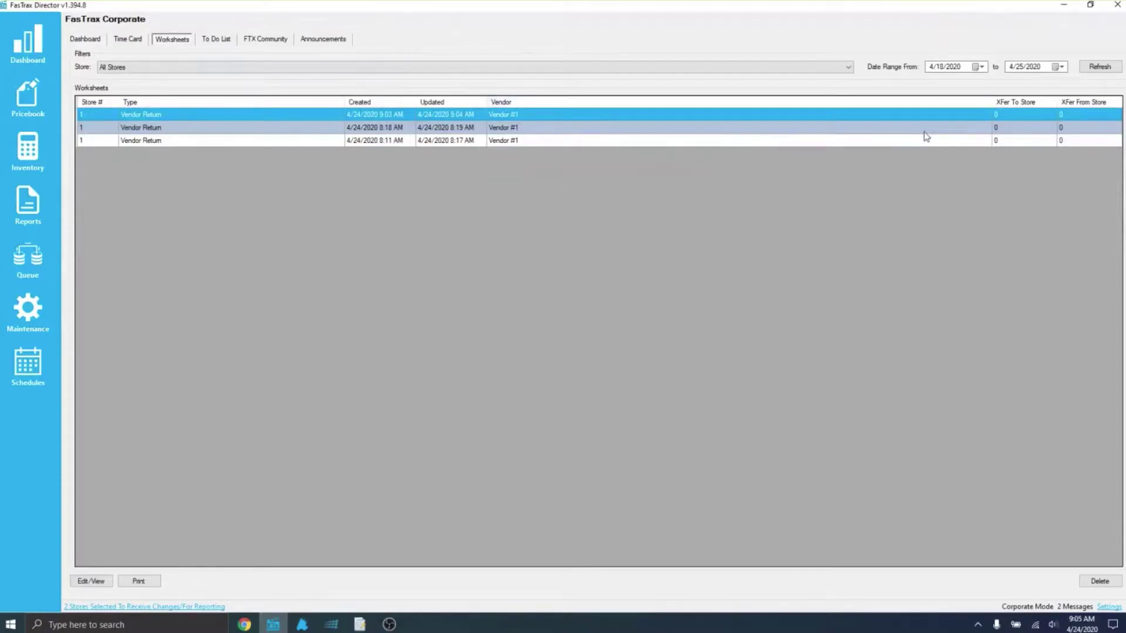
left_click(295, 65)
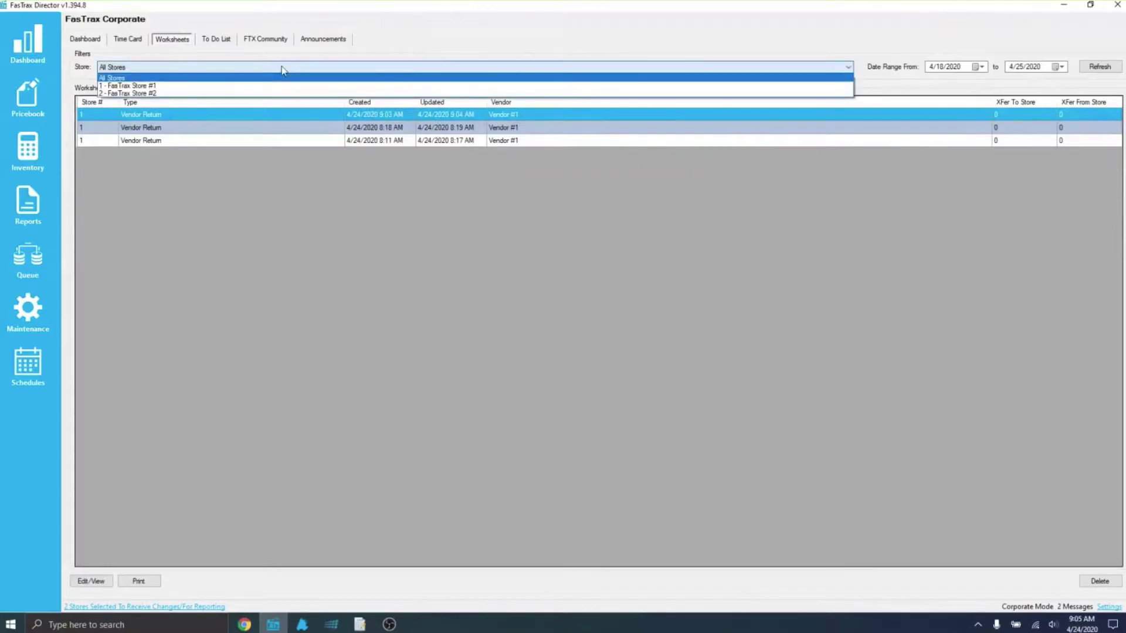
left_click(862, 106)
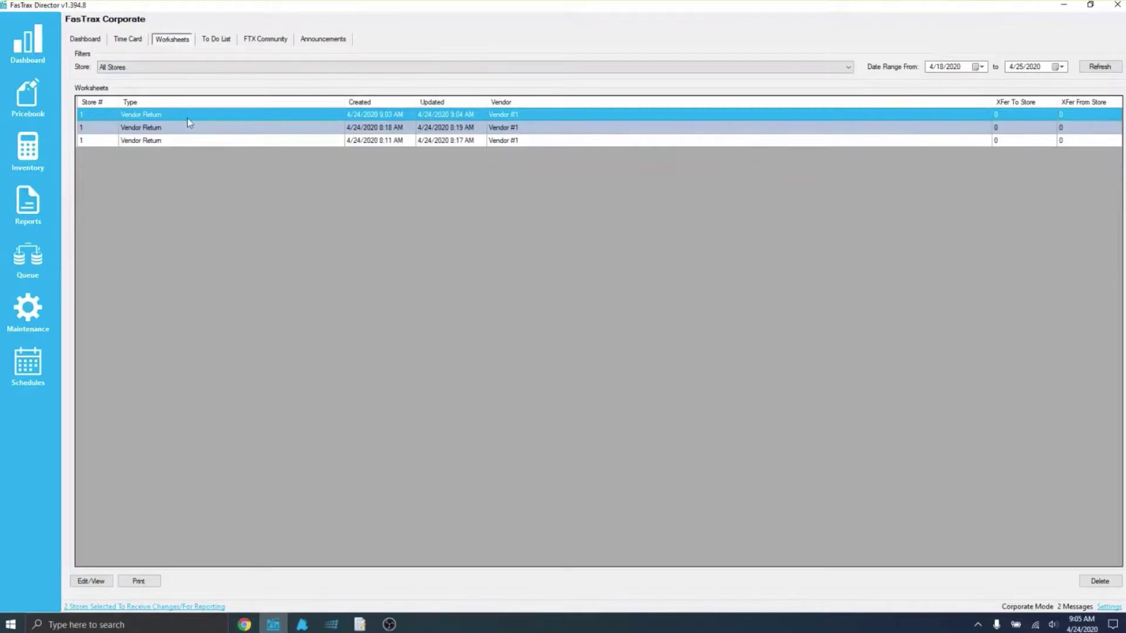
Step: Open the 9:03 AM return worksheet and inspect its WINSTON FF KS BX CTN line, cancelling Add and Edit Item
left_click(91, 581)
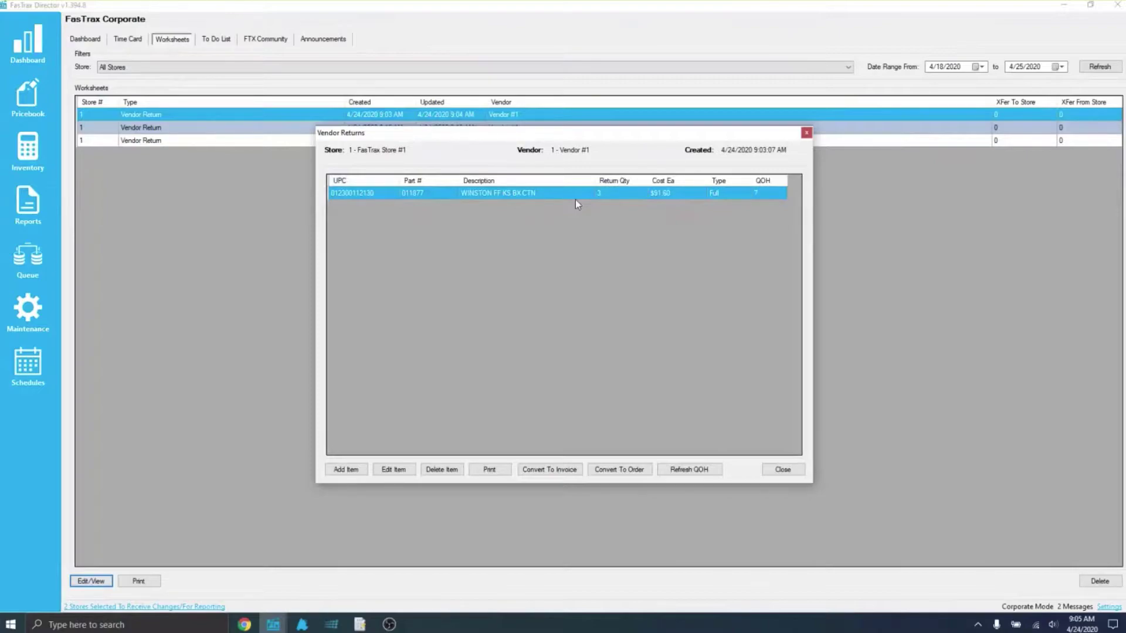
left_click(349, 471)
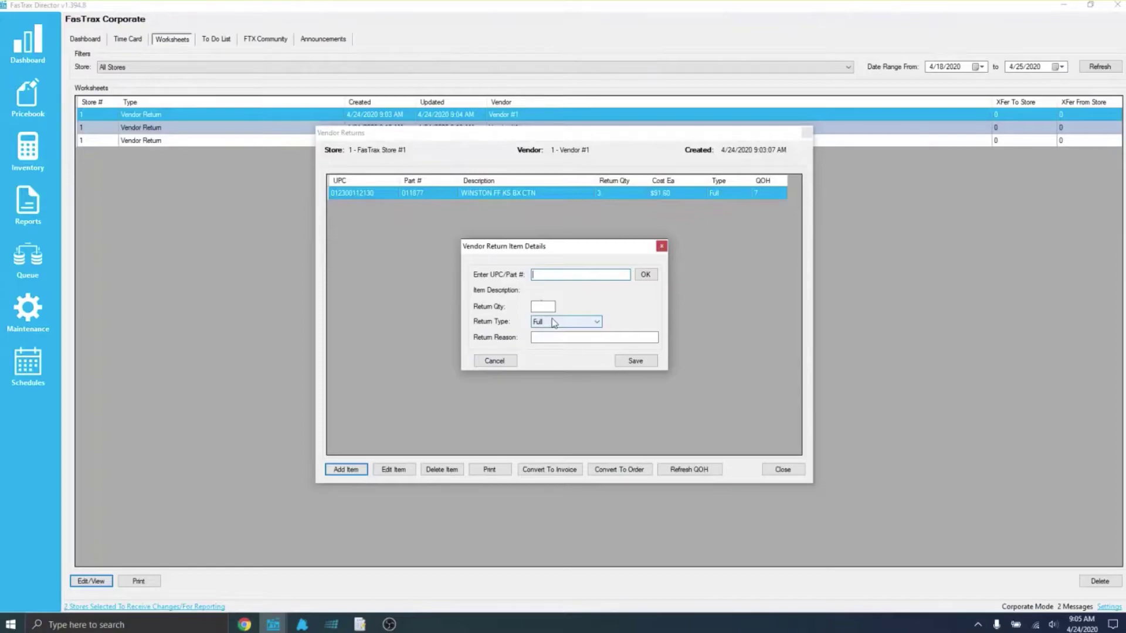
left_click(495, 360)
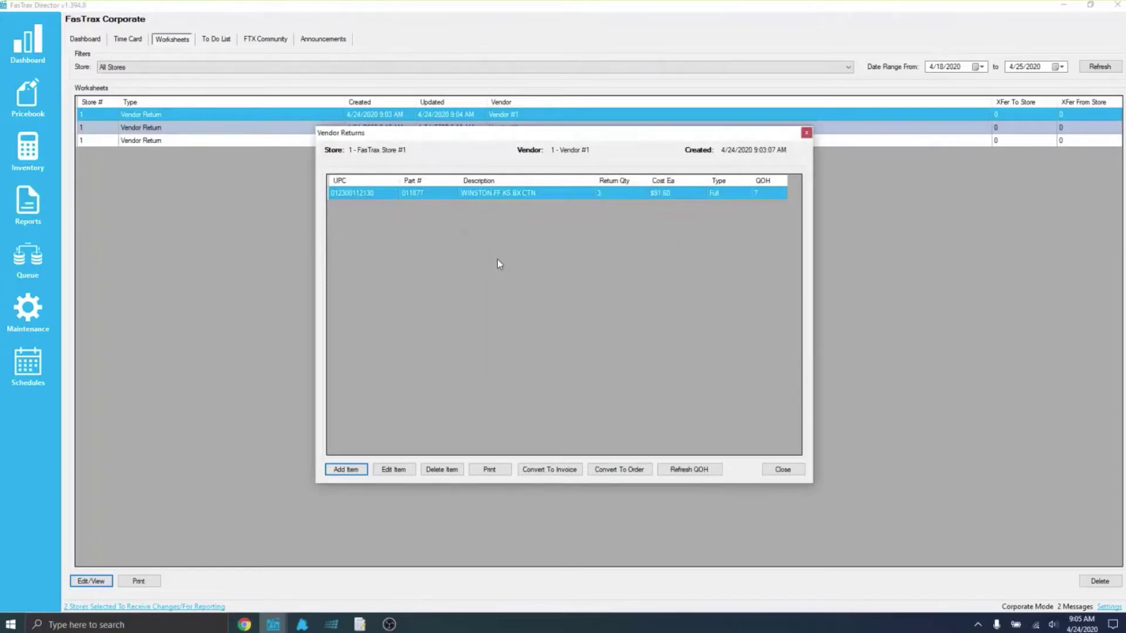
left_click(393, 469)
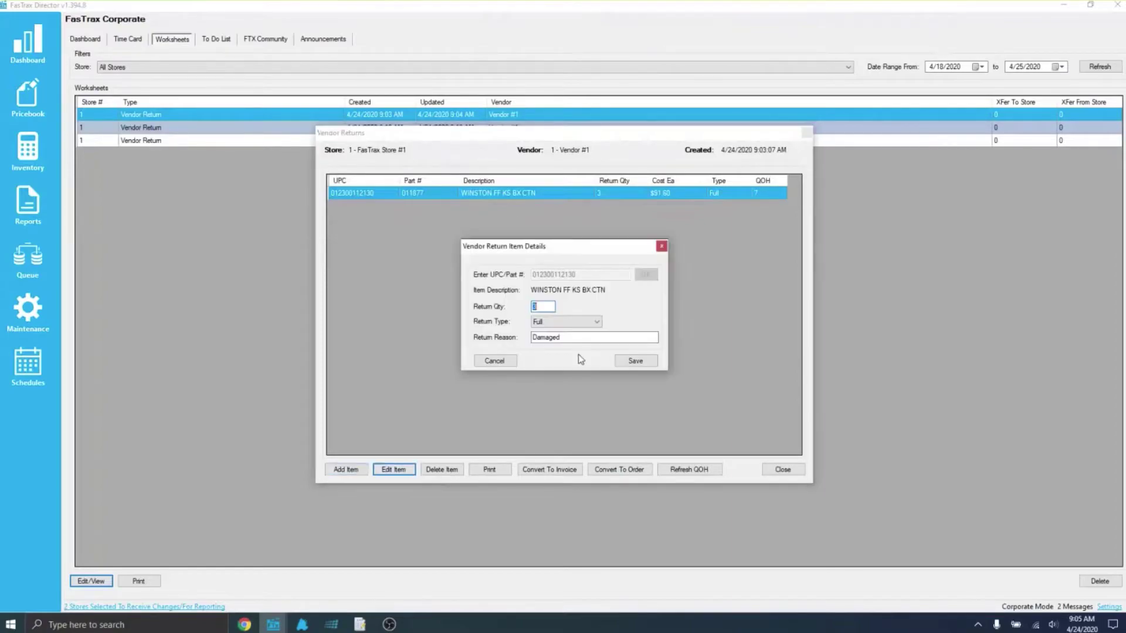
left_click(494, 361)
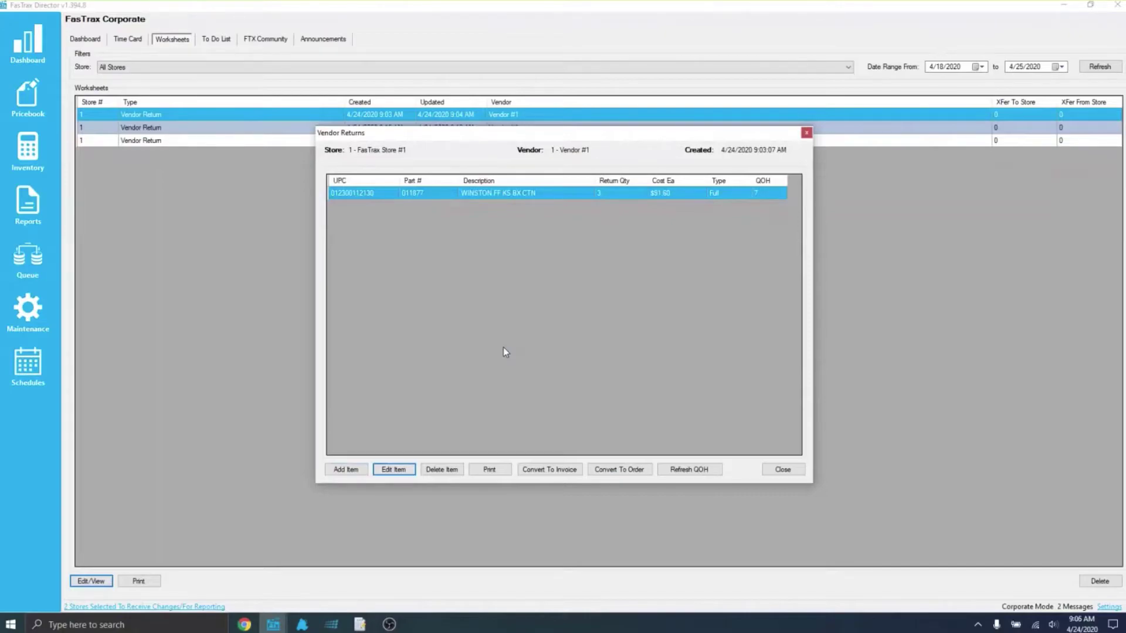
Step: Convert the return worksheet into a Vendor #1 invoice with the entered invoice number and acknowledge the confirmation
left_click(549, 471)
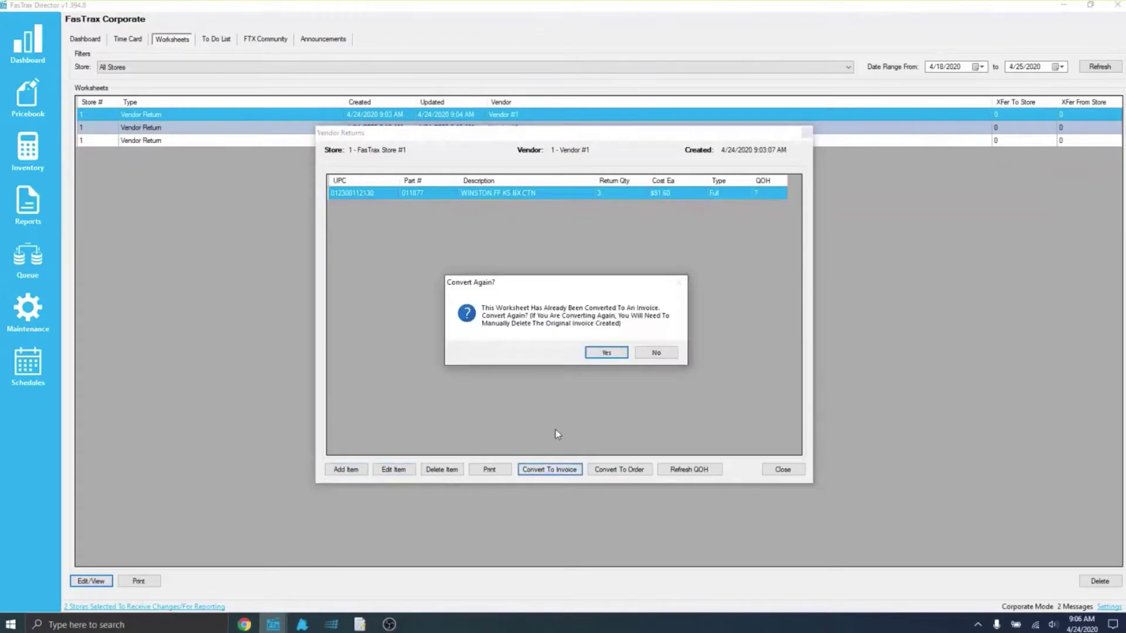
left_click(606, 352)
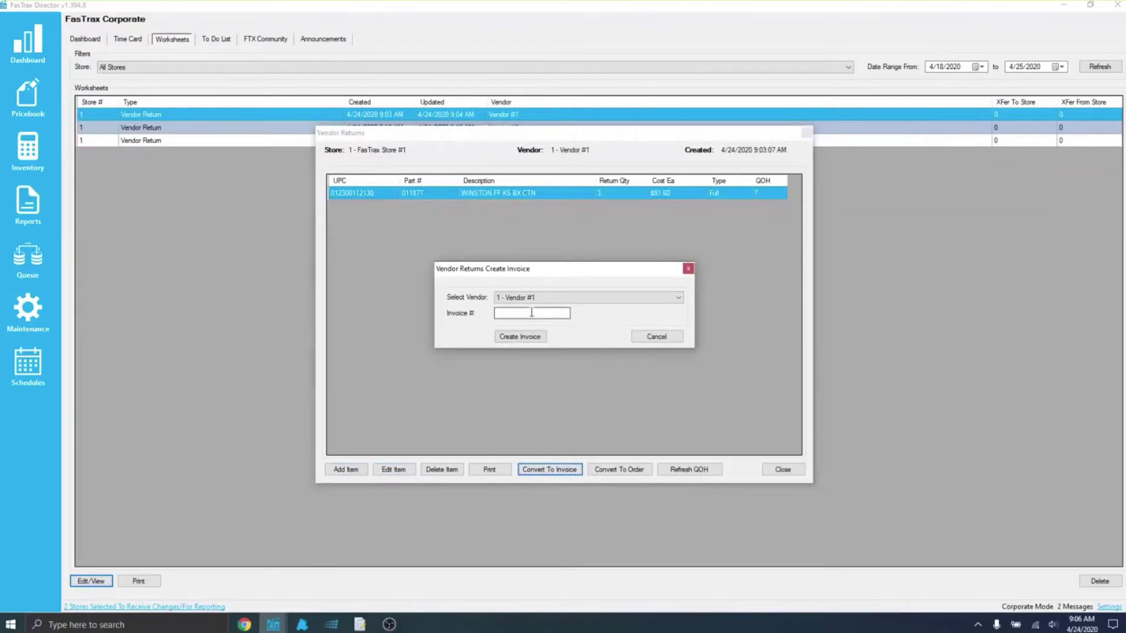
left_click(587, 298)
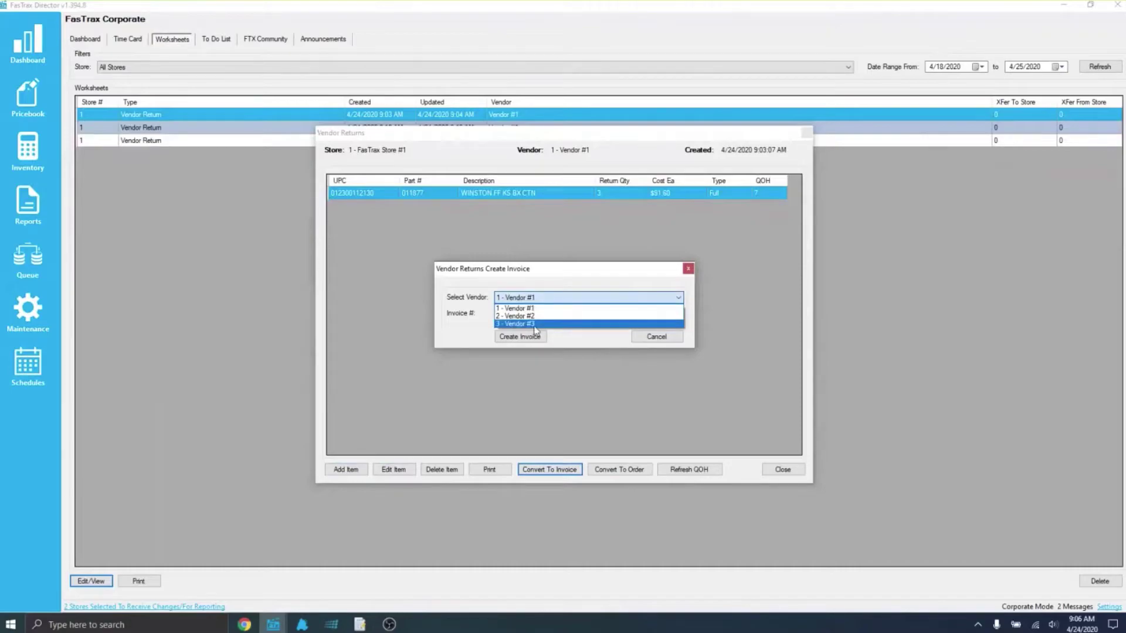
left_click(528, 308)
left_click(529, 312)
type("321456987")
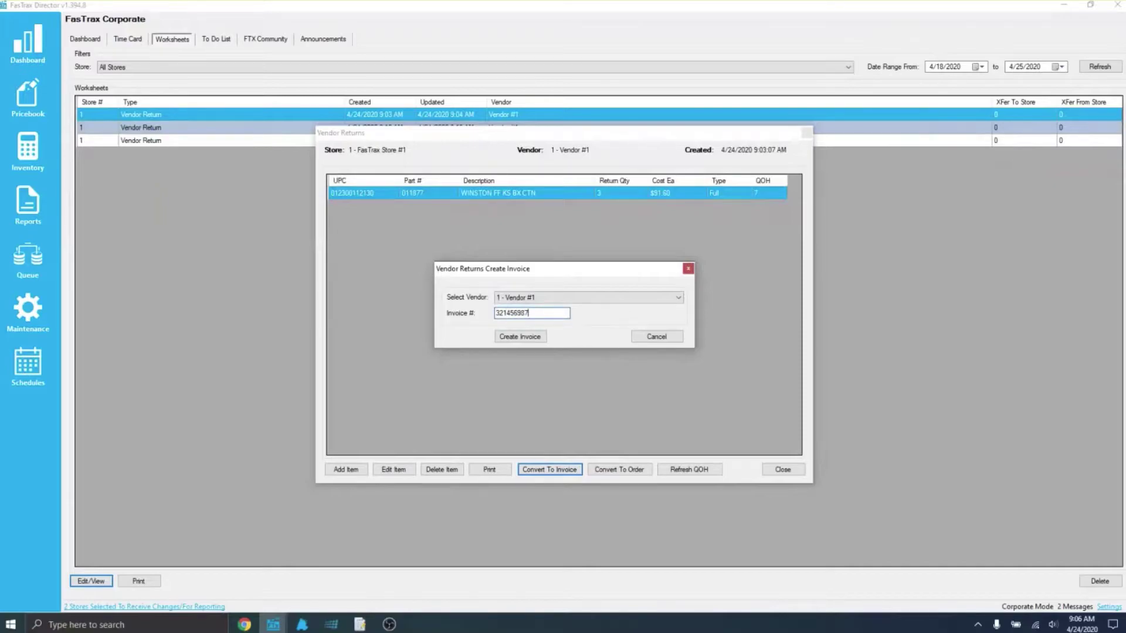
left_click(521, 337)
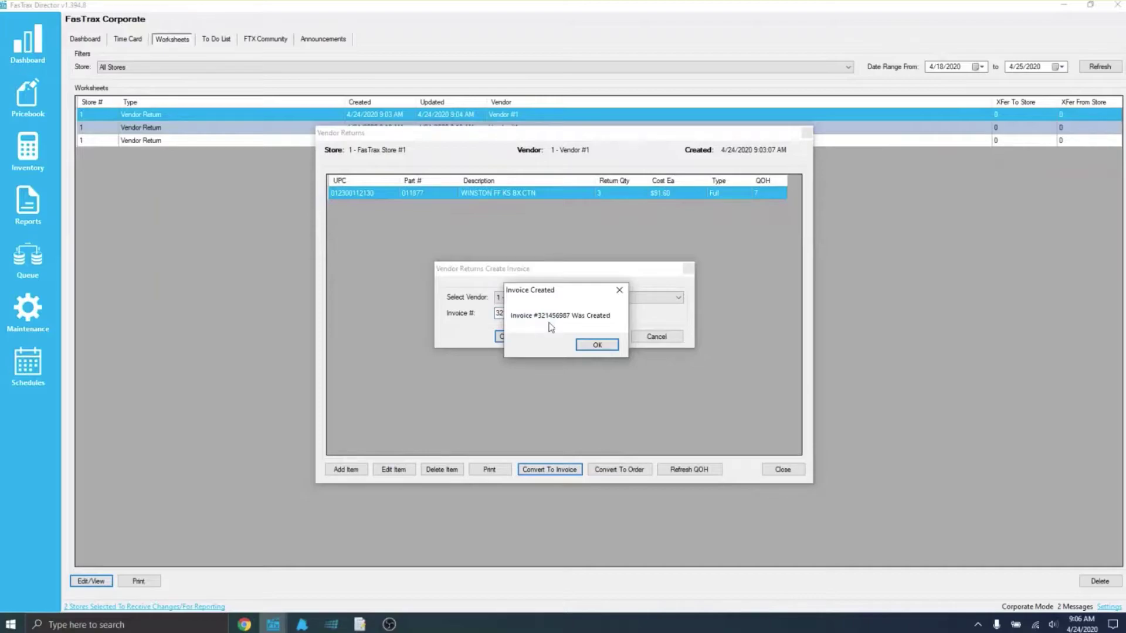
left_click(597, 345)
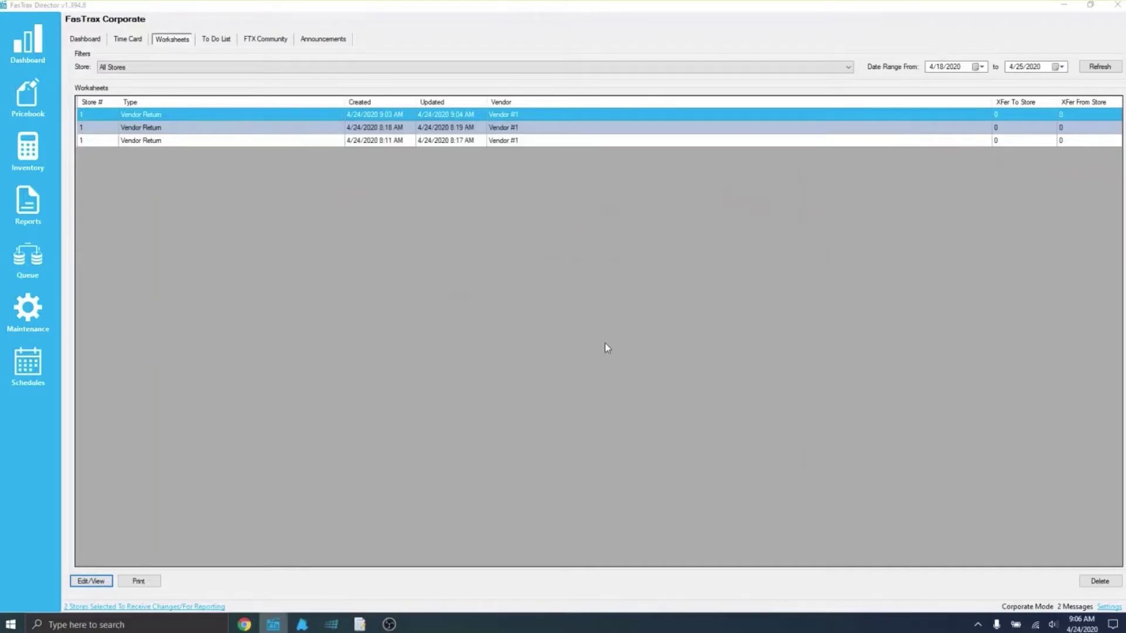
Step: In Inventory Receiving, review the new invoice's -3 WINSTON FF KS BX CTN line ($274.80), then close it
left_click(30, 145)
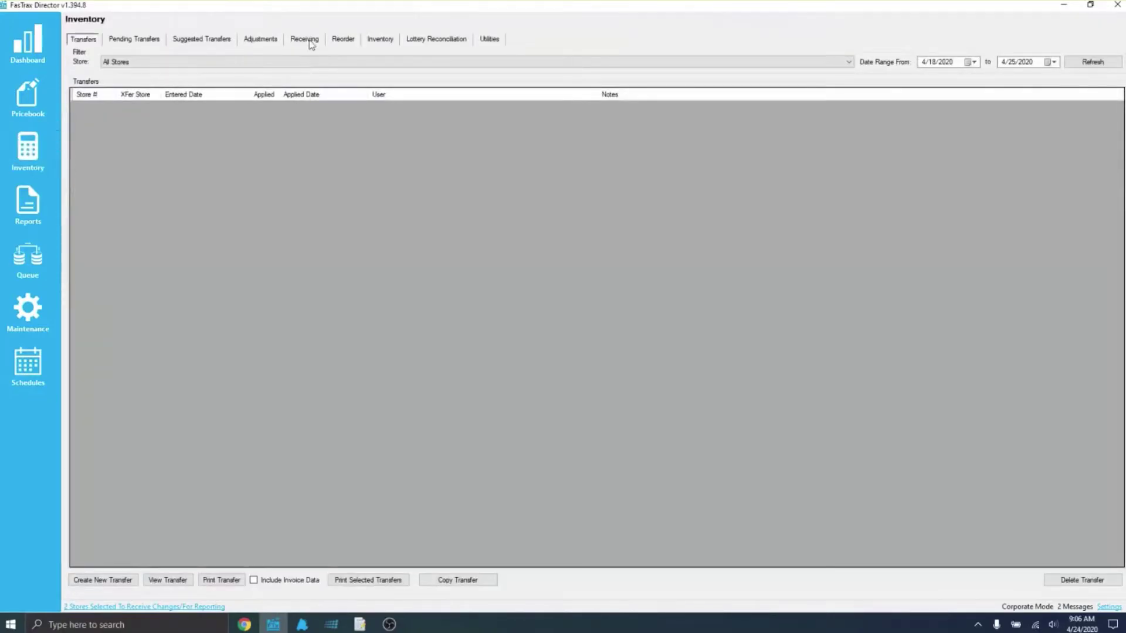
left_click(310, 41)
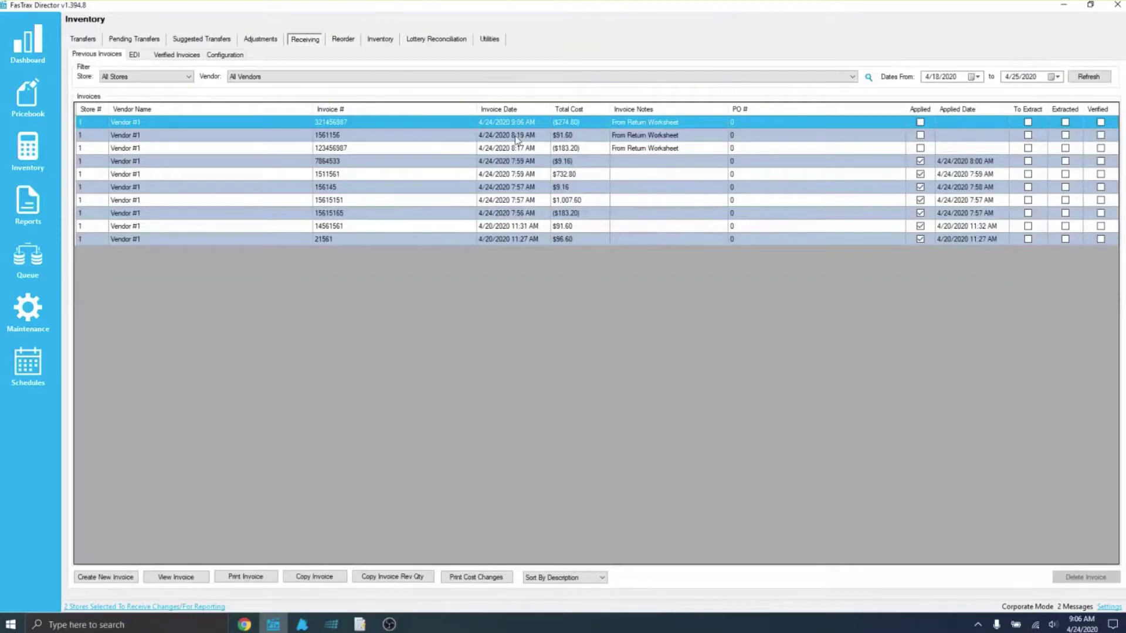
double_click(448, 122)
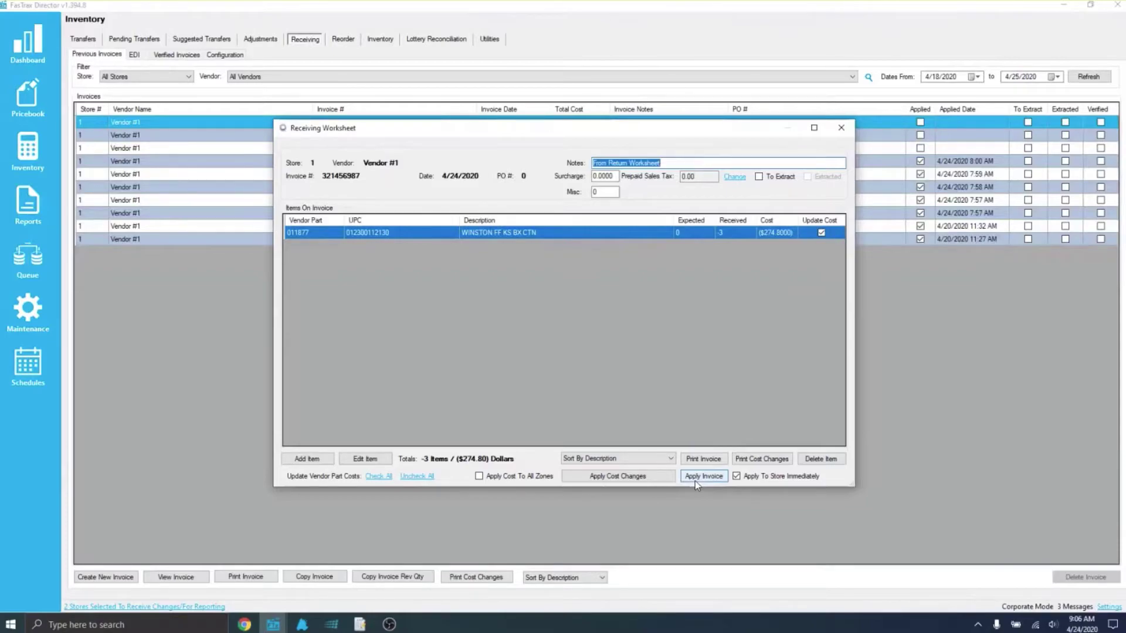
left_click(841, 128)
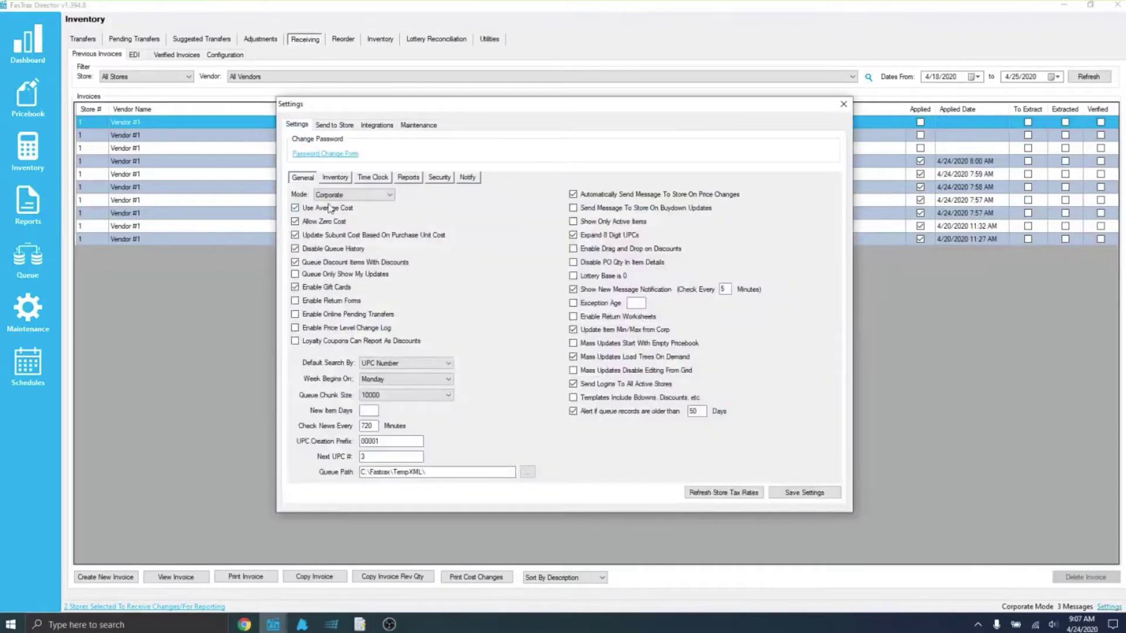
Step: Switch the operating mode to Store, save and log back in, then return to Inventory Receiving
left_click(354, 195)
left_click(295, 208)
left_click(353, 195)
left_click(346, 214)
left_click(812, 496)
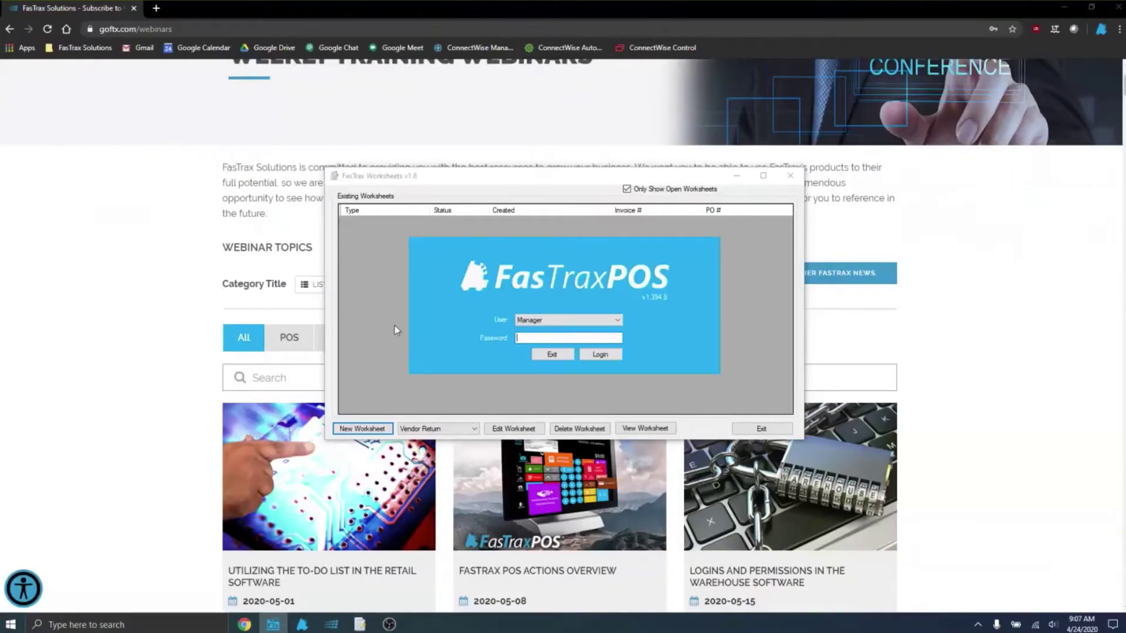
key("Return")
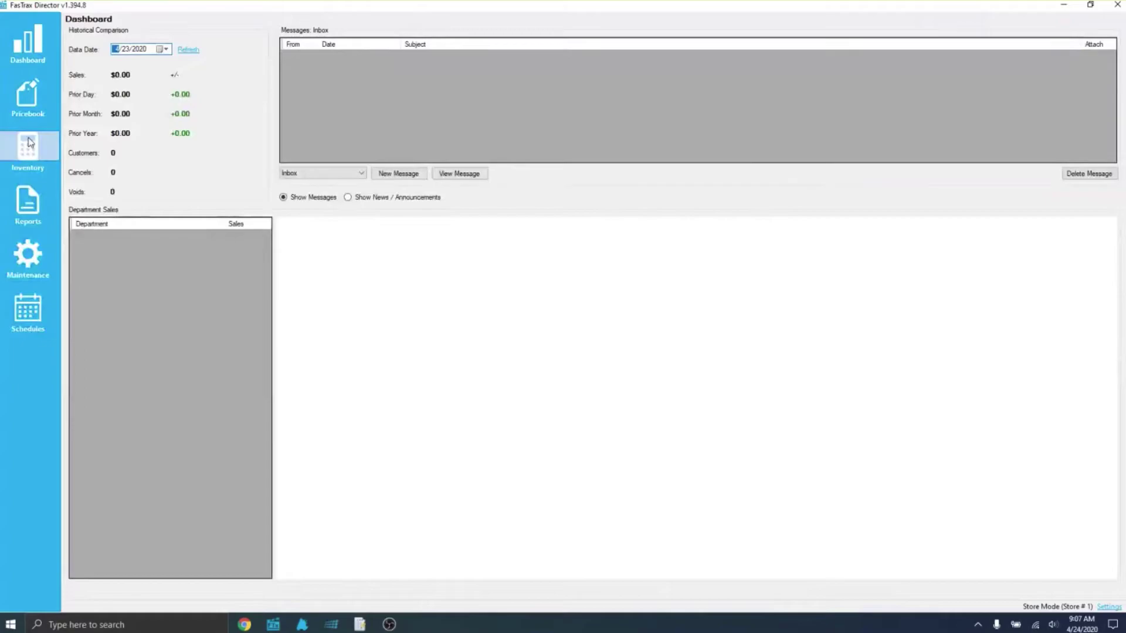
left_click(29, 147)
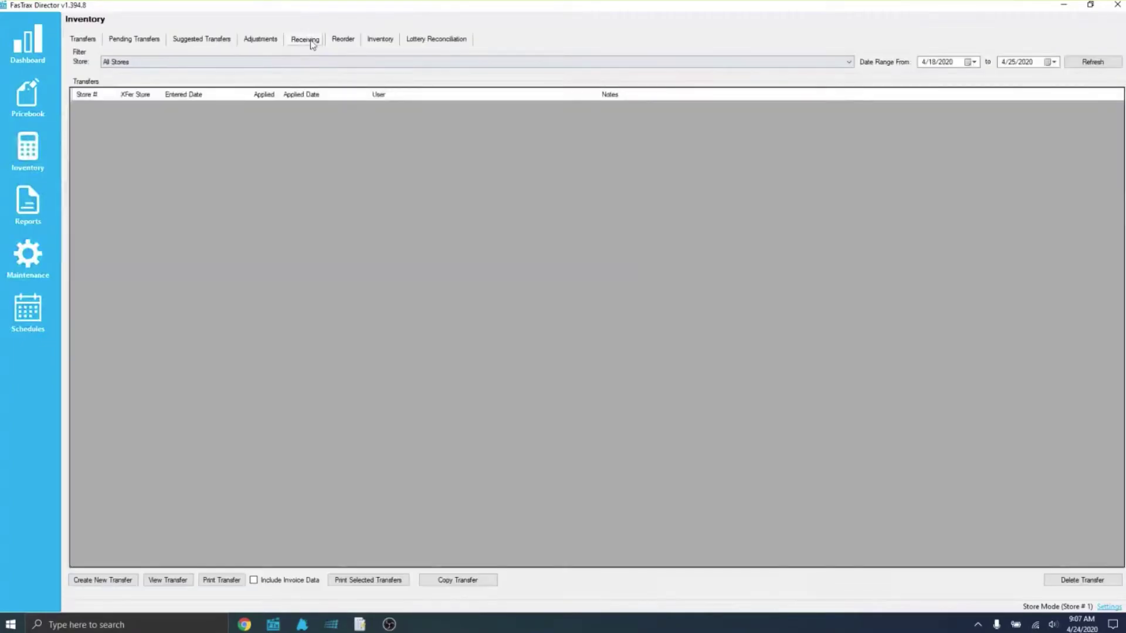
left_click(311, 39)
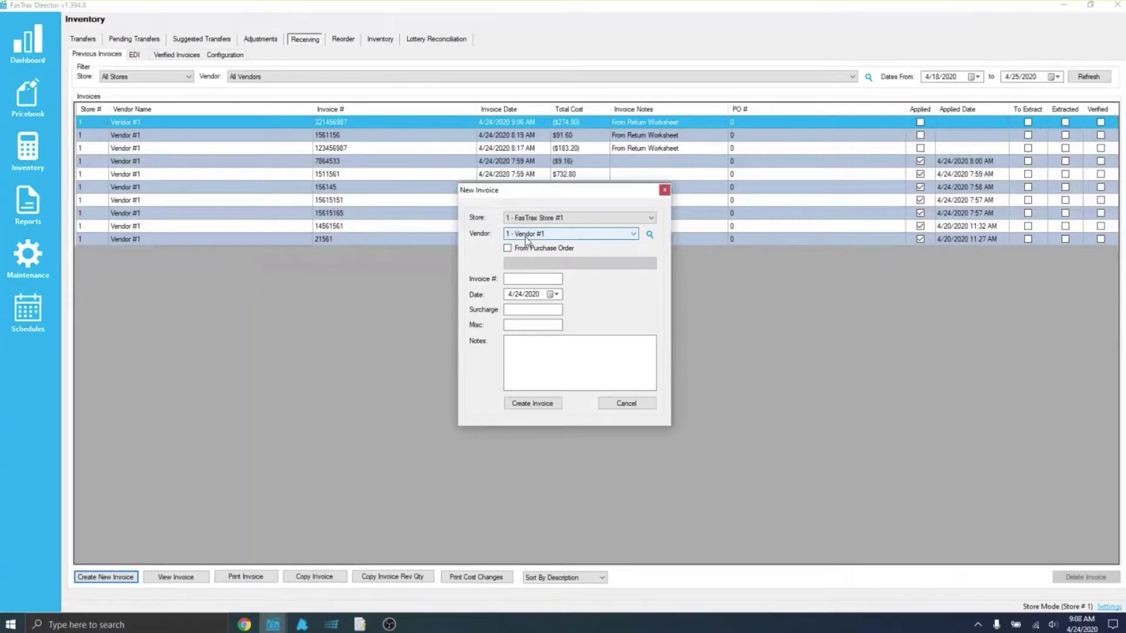
Step: Create a new Vendor #1 invoice with its invoice number and the note 'Vendor Return'
left_click(542, 236)
left_click(542, 252)
left_click(542, 279)
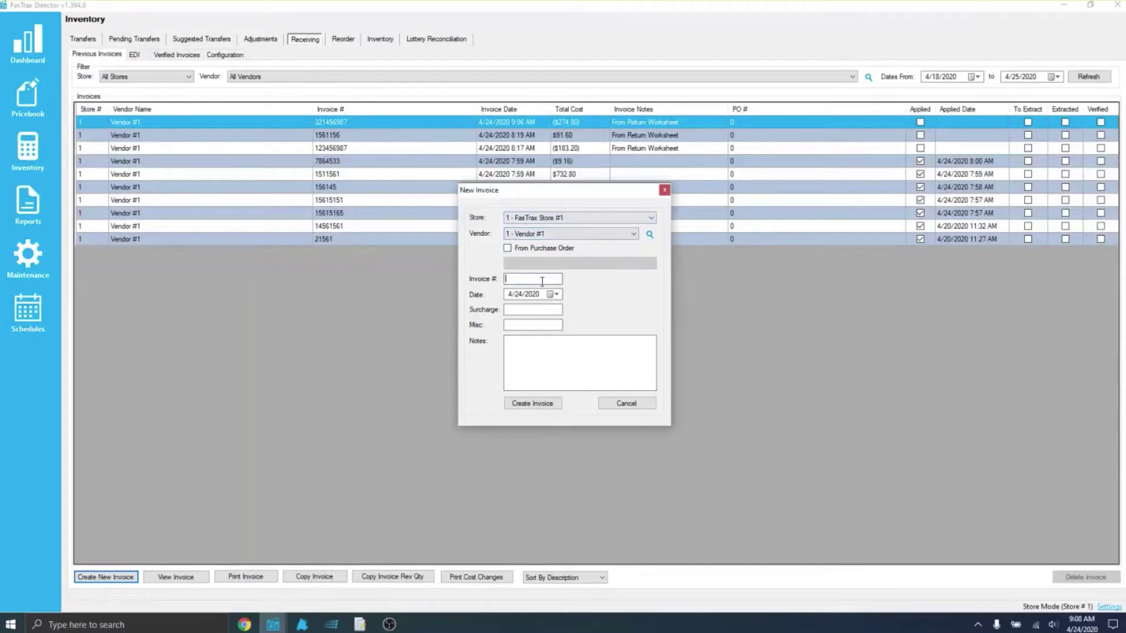
type("5641298415")
left_click(548, 364)
type("Vendor Return")
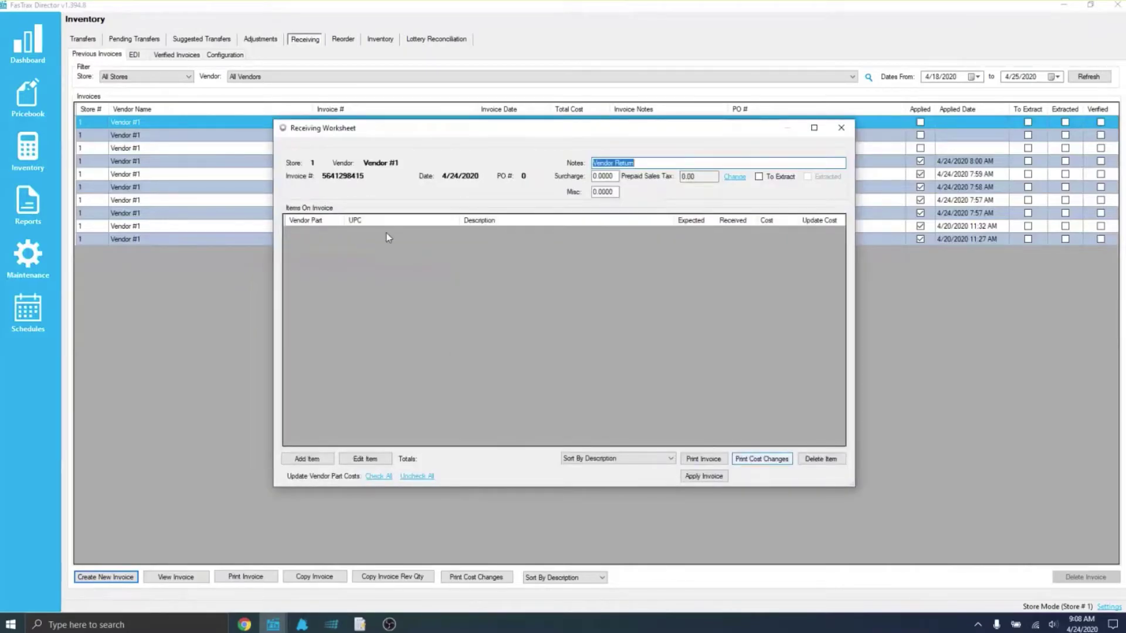
left_click(444, 234)
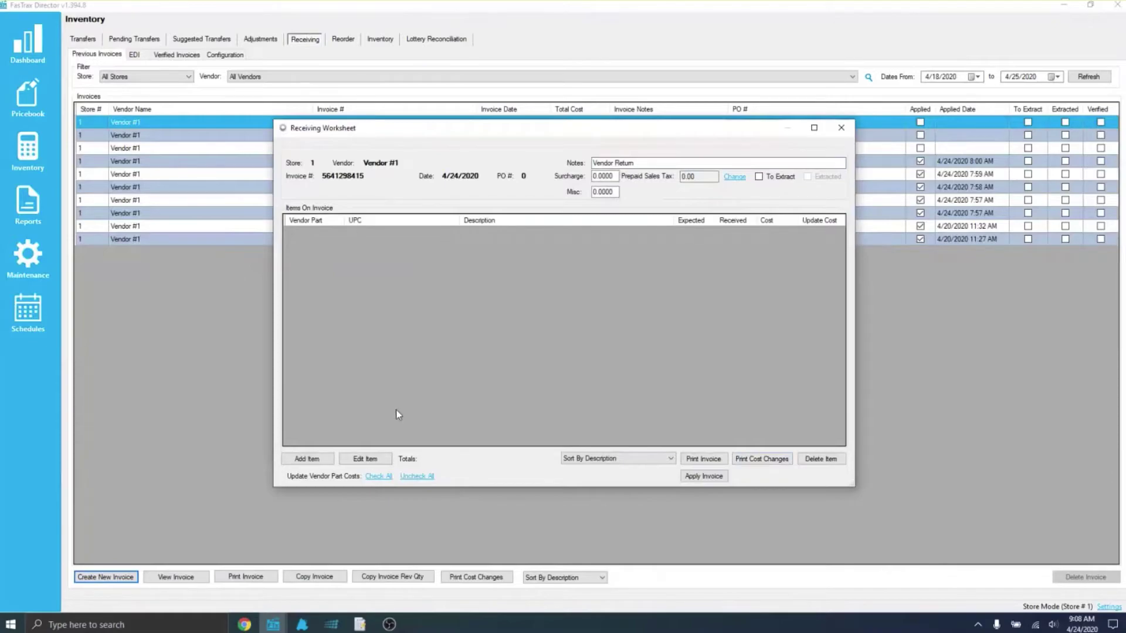
Step: Add WINSTON FF KS BX CTN (vendor part 011877) to the invoice with quantity -2
left_click(305, 462)
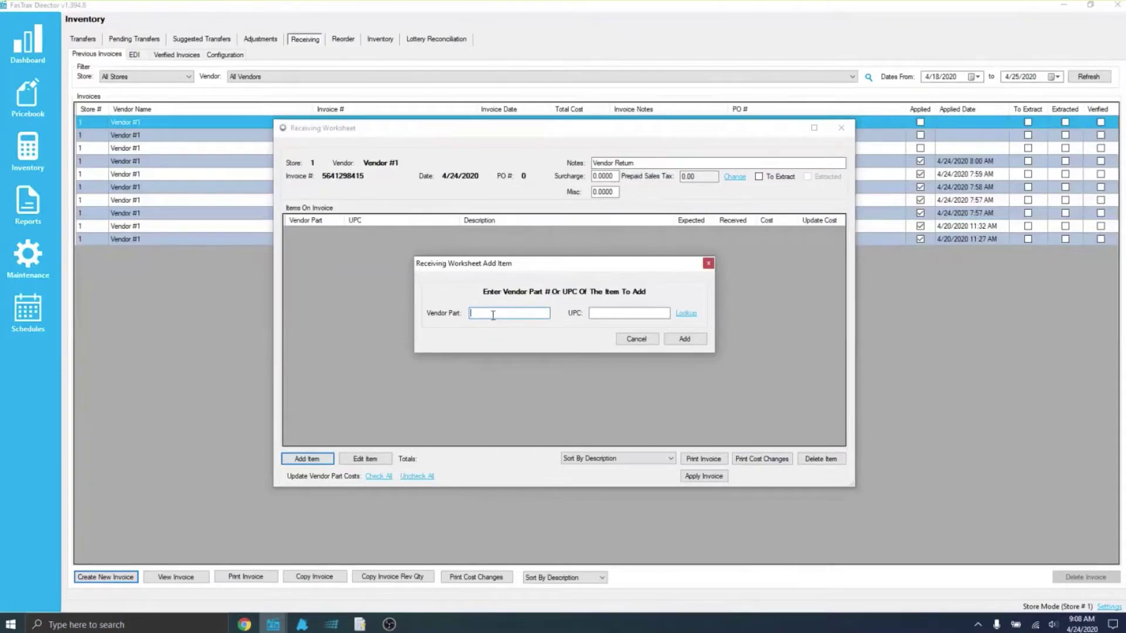
type("011877")
key("Return")
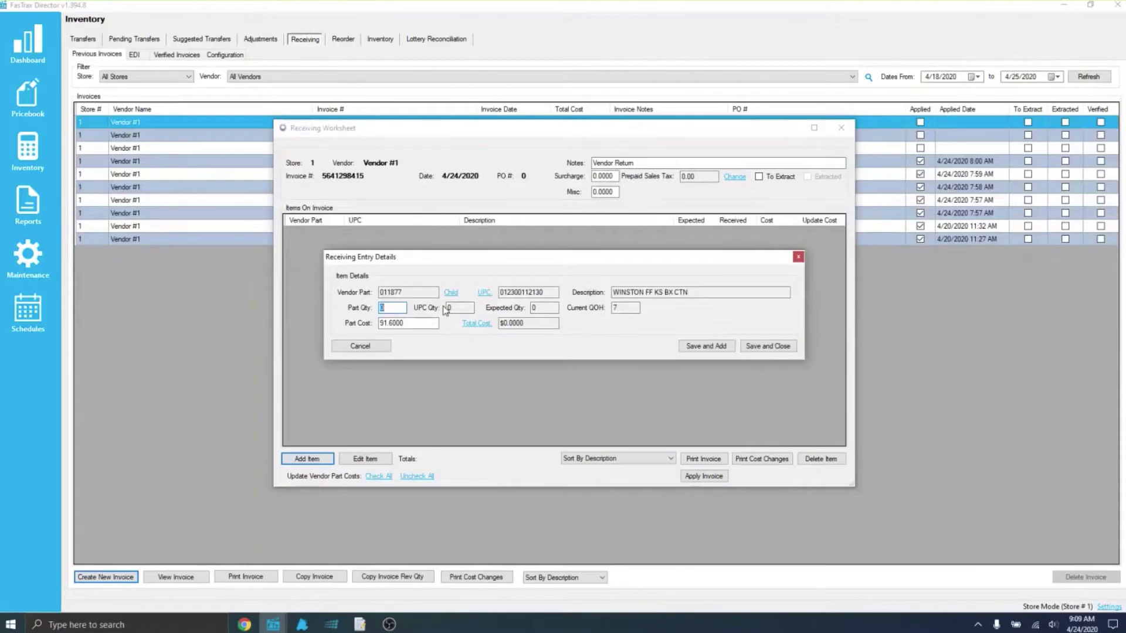
type("-2")
left_click(769, 347)
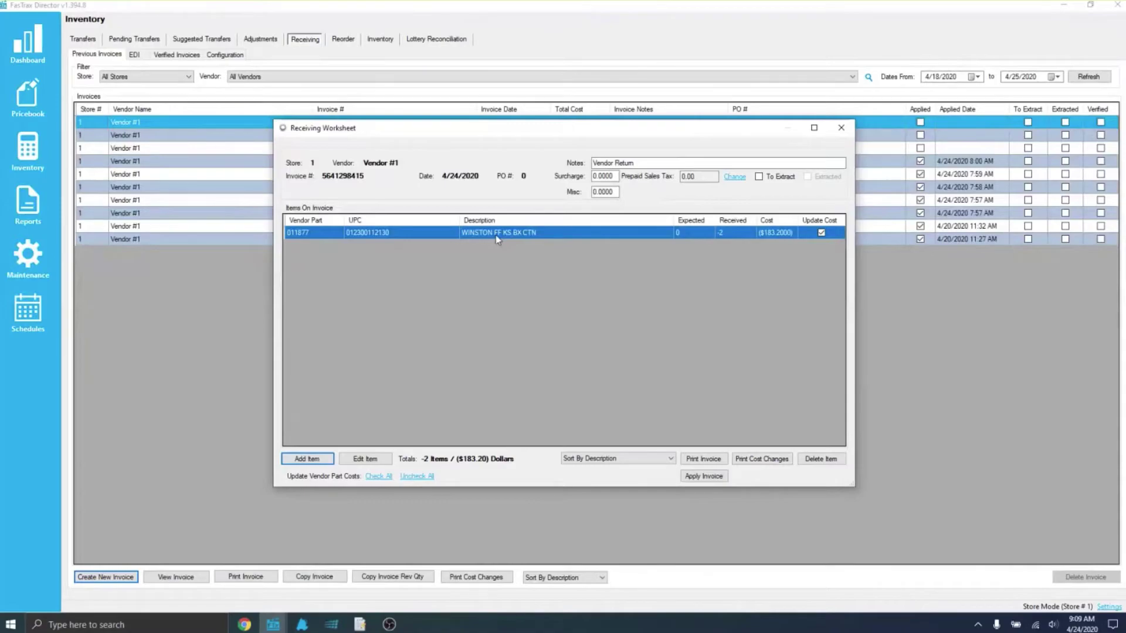
left_click(313, 459)
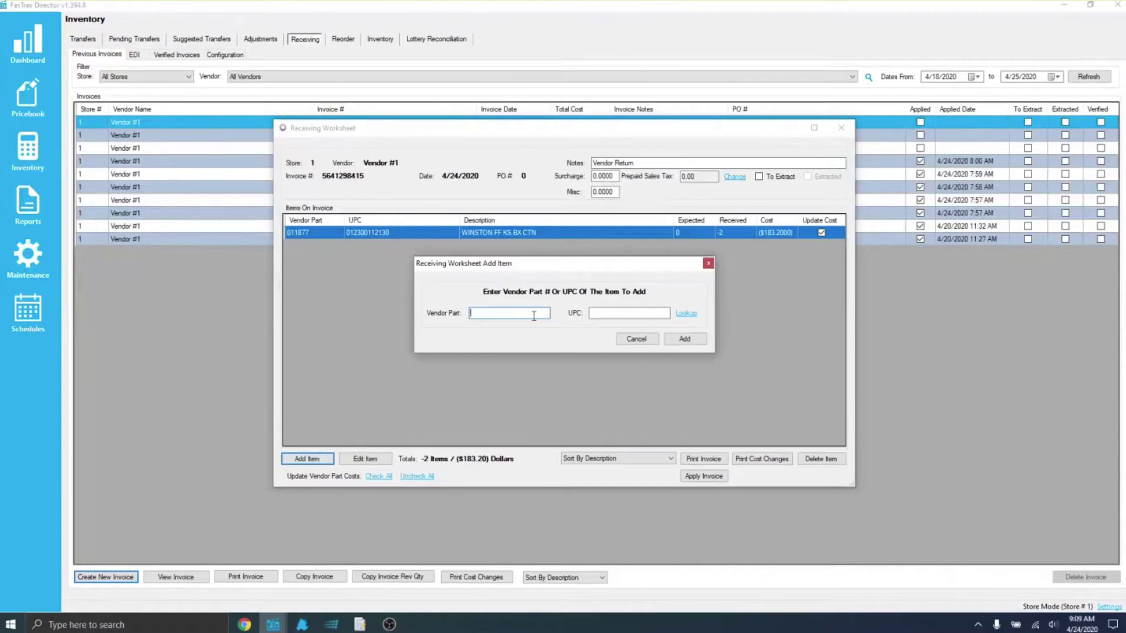
type("011877")
key("Return")
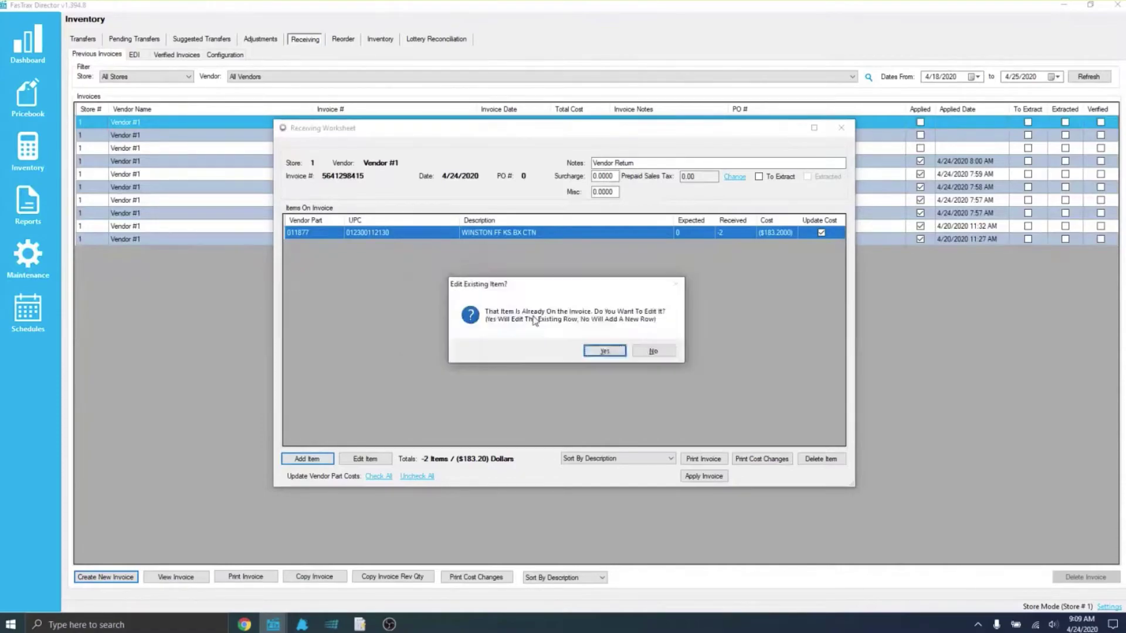
left_click(653, 351)
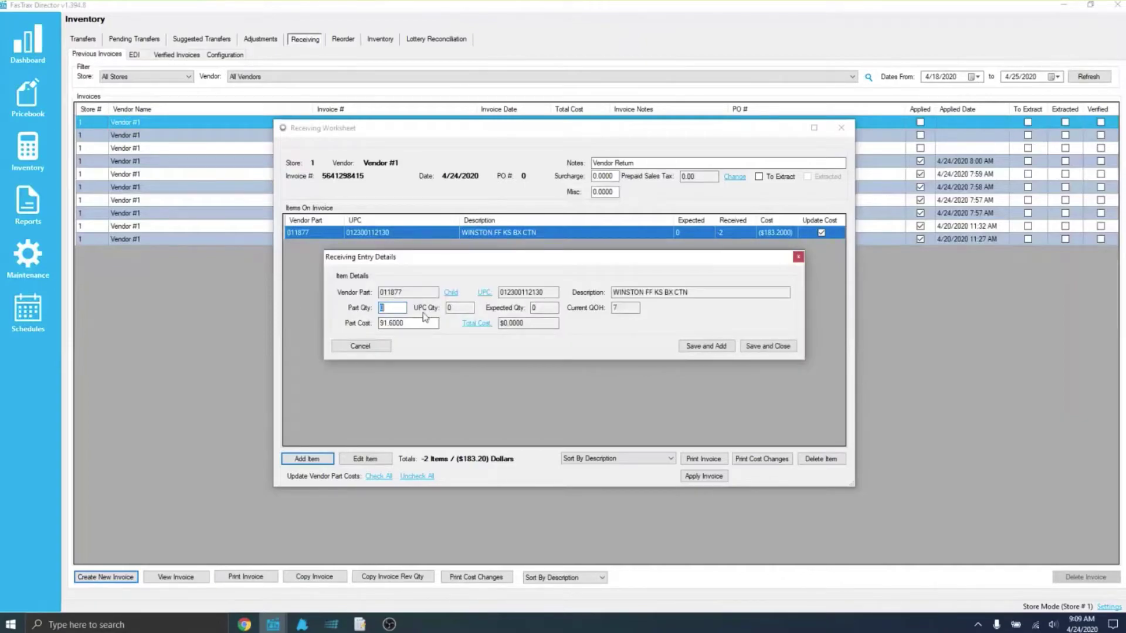
left_click(456, 296)
left_click_drag(550, 293, 497, 292)
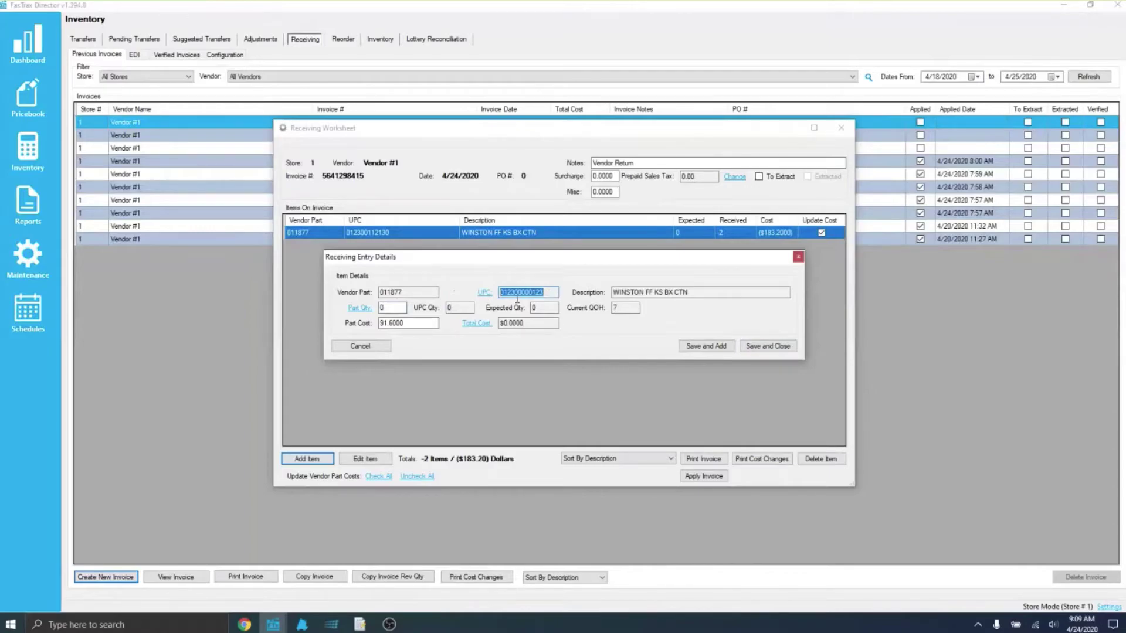
left_click(399, 308)
left_click(364, 310)
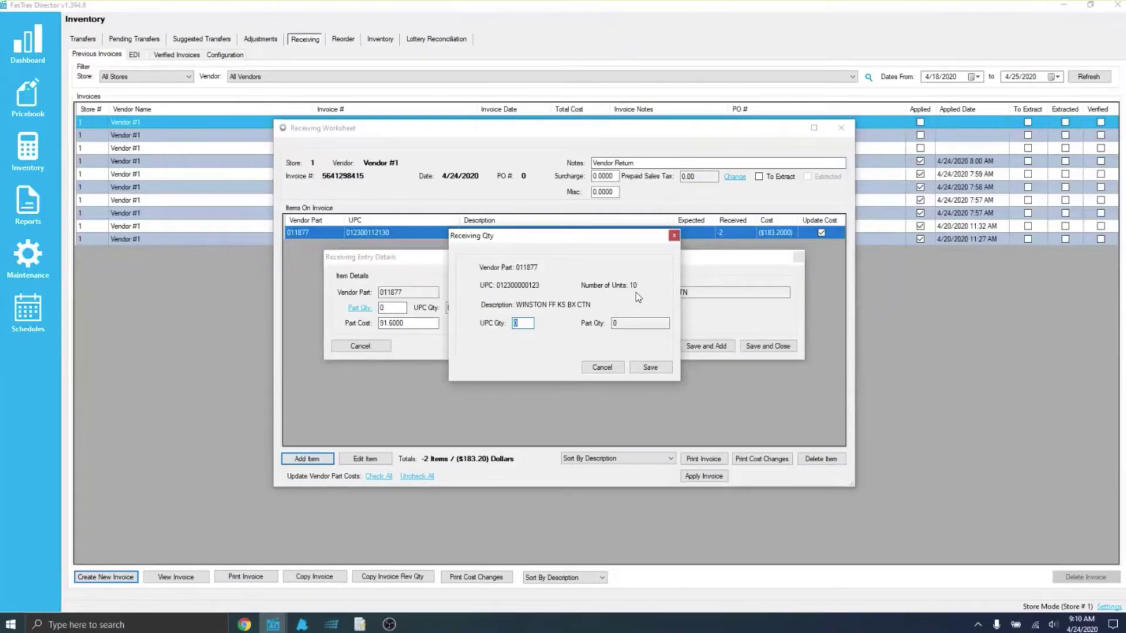
Step: Set the pack's UPC Qty to -5, giving Part Qty -0.5 and total cost ($45.80), and review the values
type("-5")
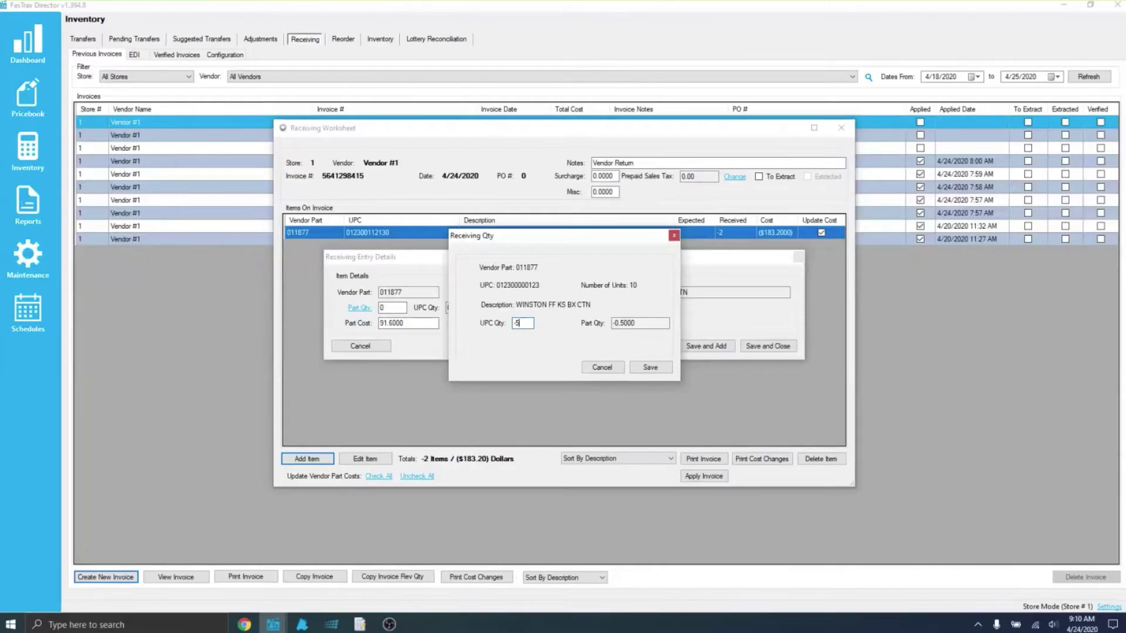
left_click(648, 370)
left_click(396, 309)
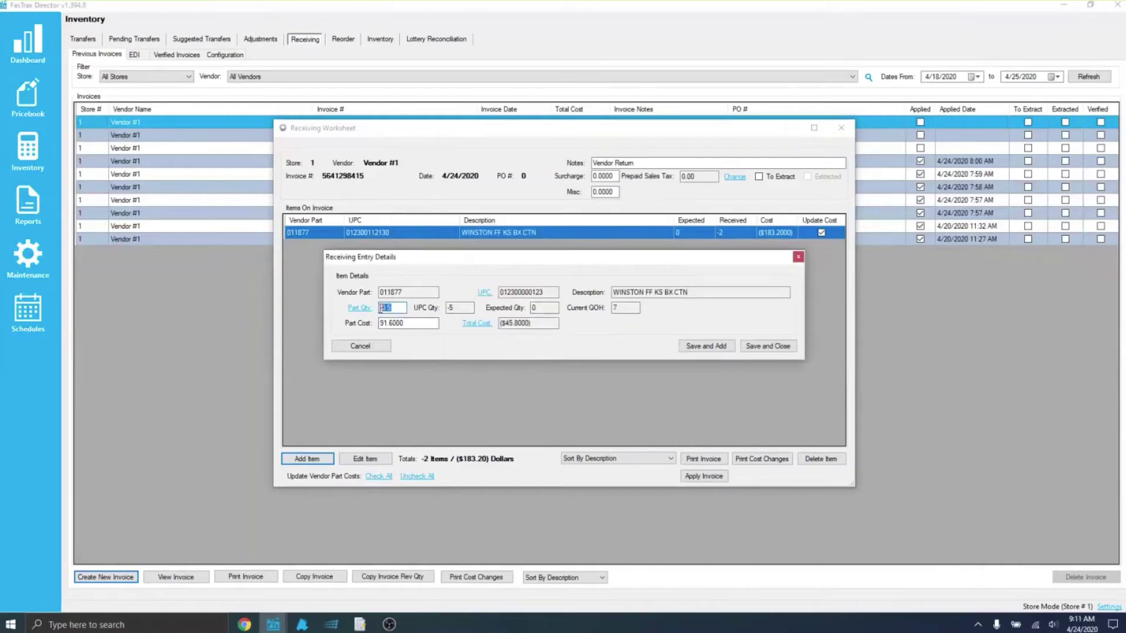
left_click_drag(396, 309, 368, 306)
left_click_drag(460, 308, 447, 308)
left_click_drag(521, 292, 494, 293)
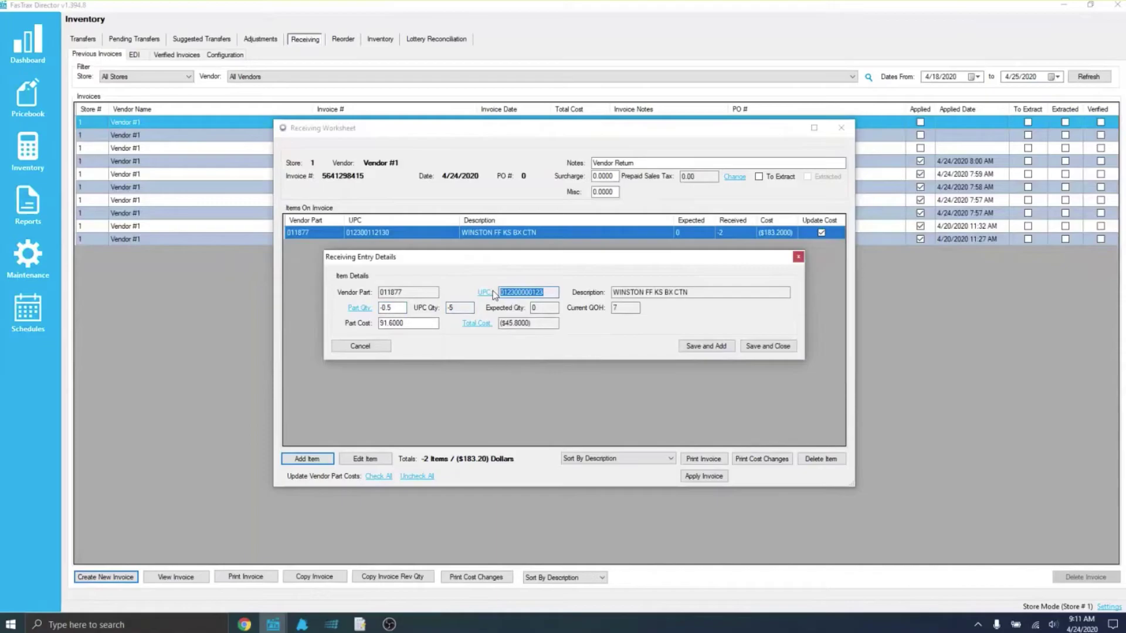
left_click_drag(625, 308, 594, 309)
left_click_drag(438, 324, 380, 328)
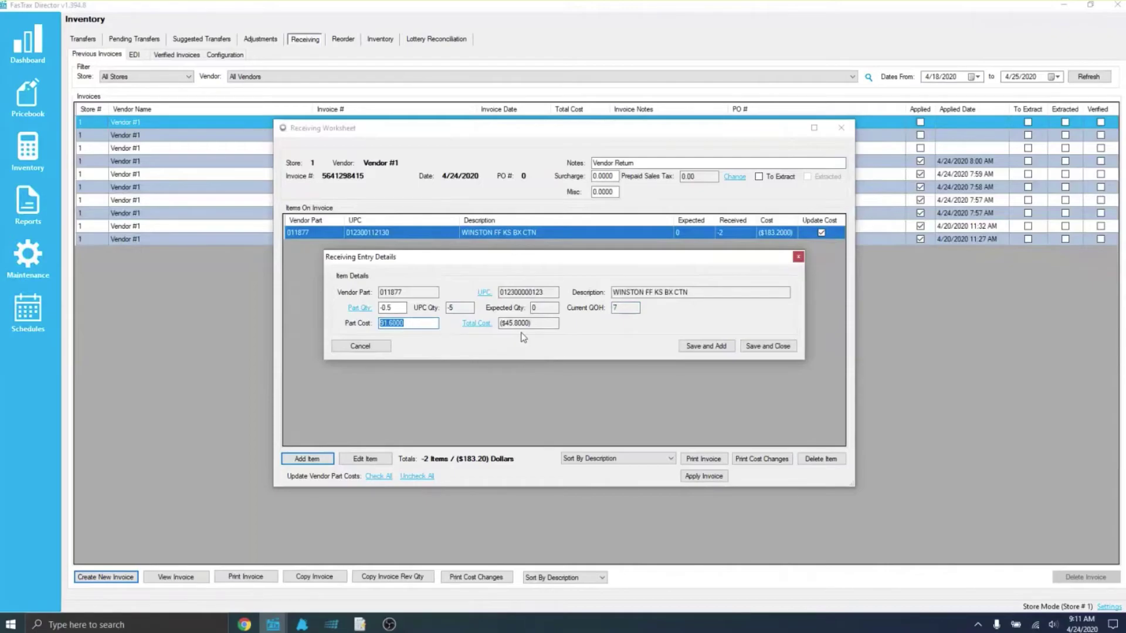
left_click_drag(531, 324, 493, 326)
left_click_drag(437, 324, 354, 327)
Step: Save the pack line, apply the ($229.00) Vendor Return invoice to inventory, and close the worksheet
left_click(788, 350)
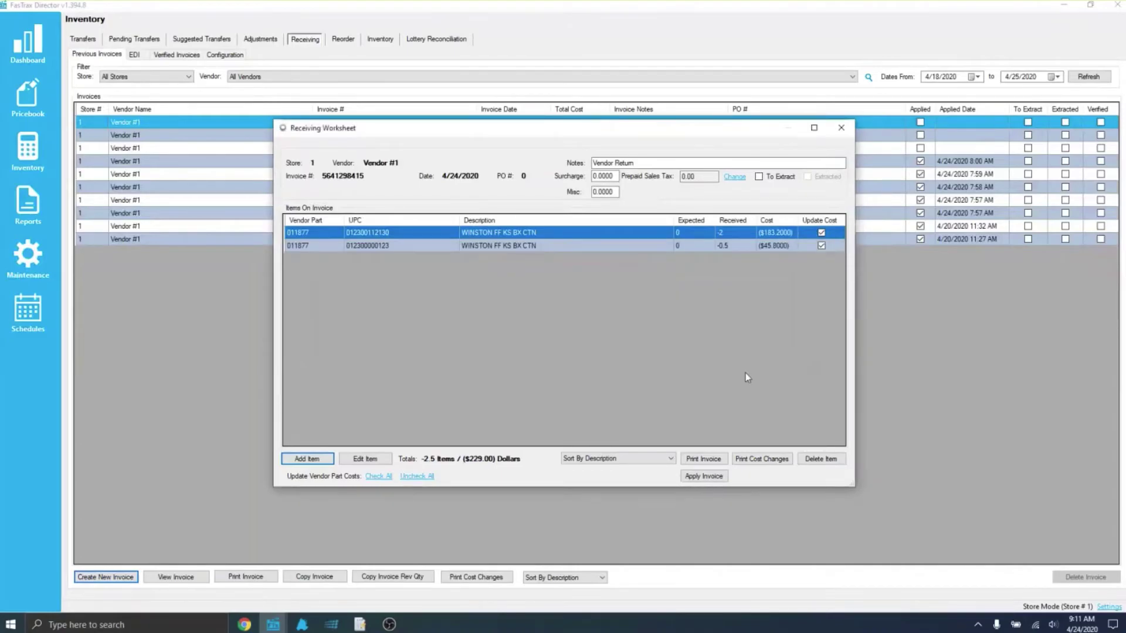
left_click(704, 477)
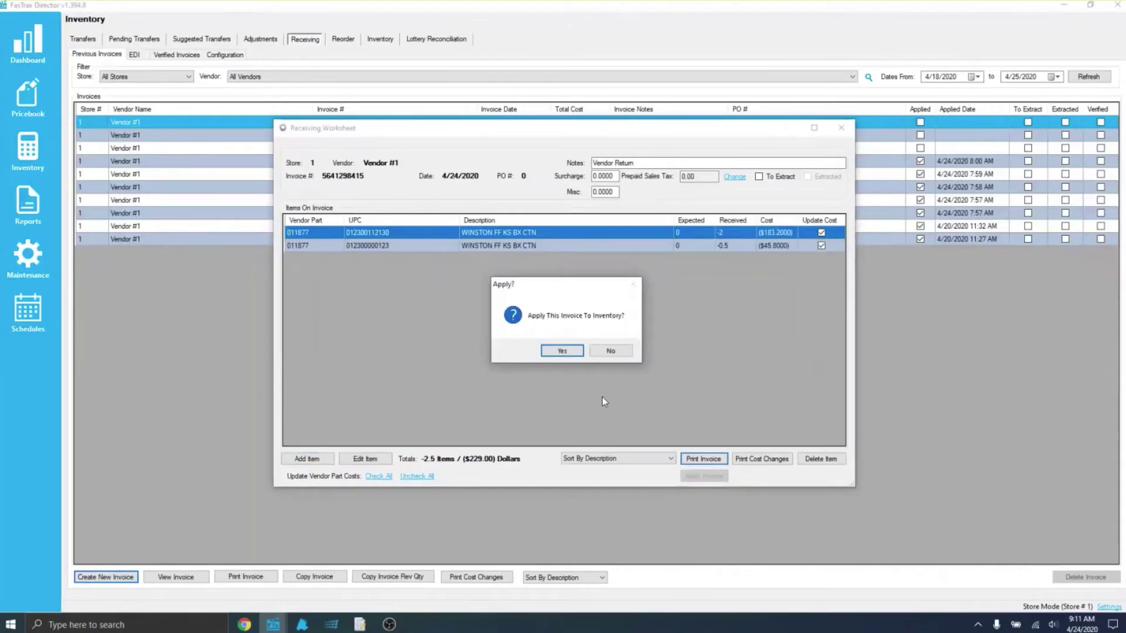
left_click(611, 349)
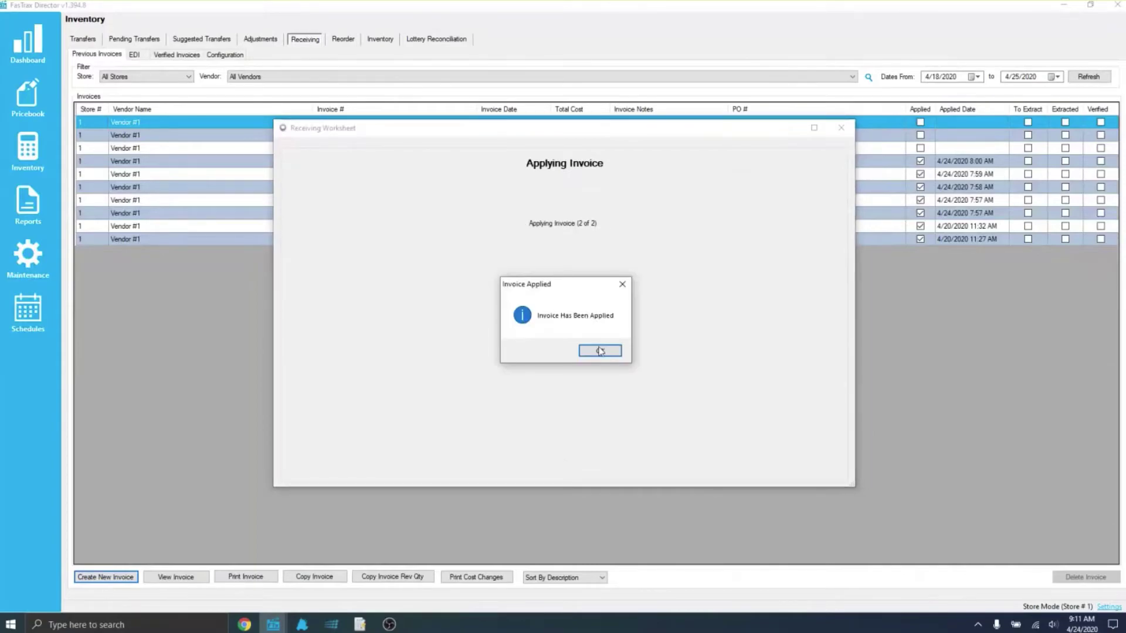
left_click(615, 351)
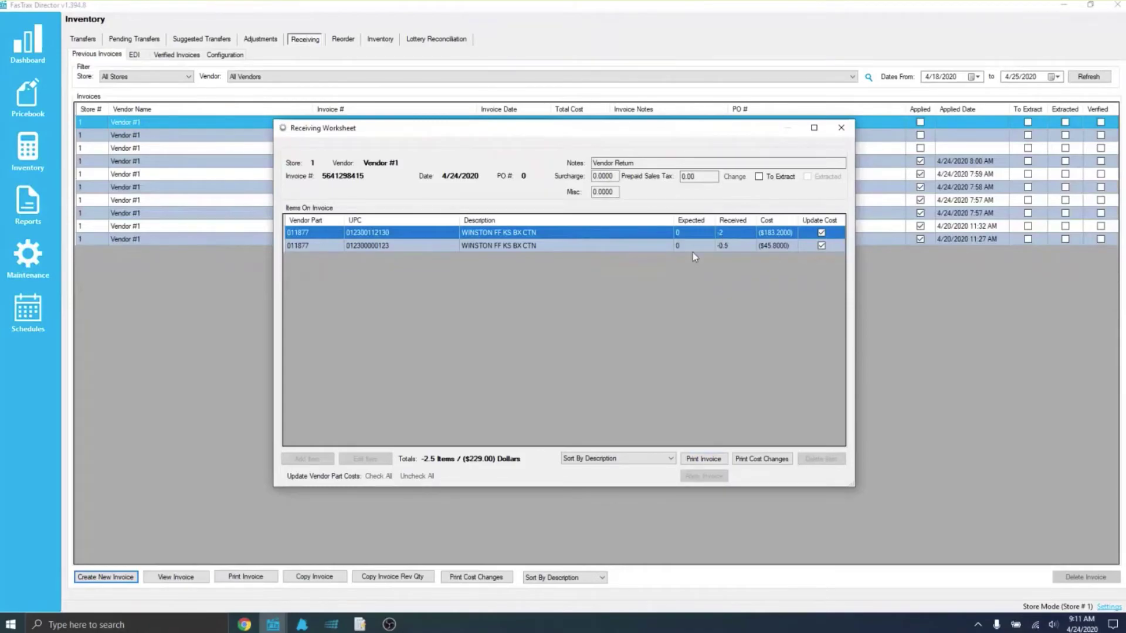
left_click(568, 247)
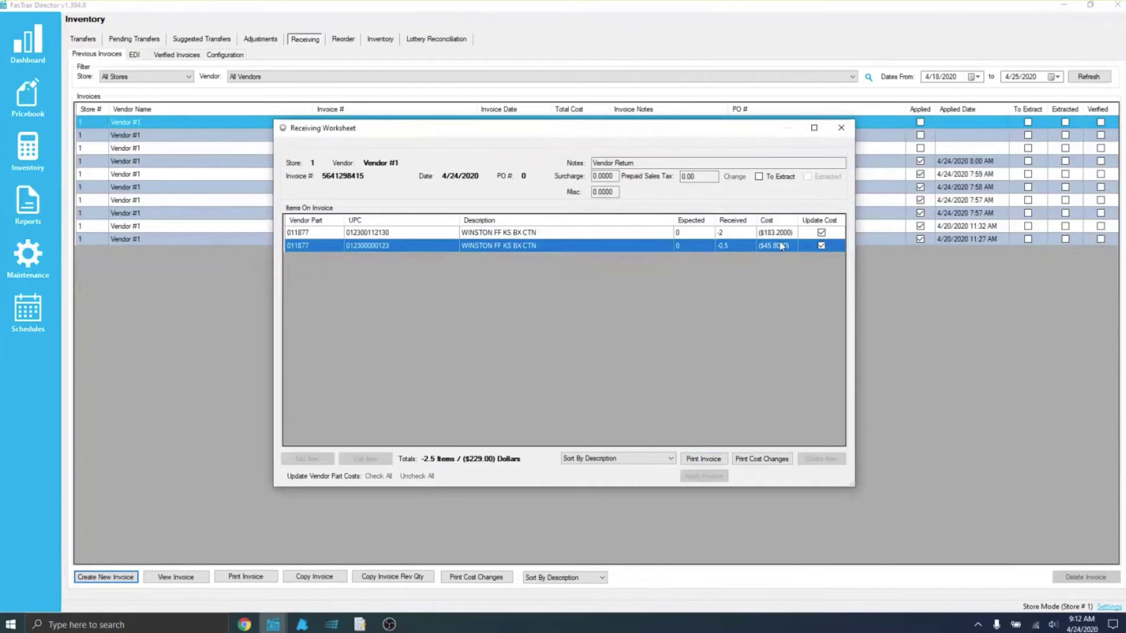
left_click(841, 127)
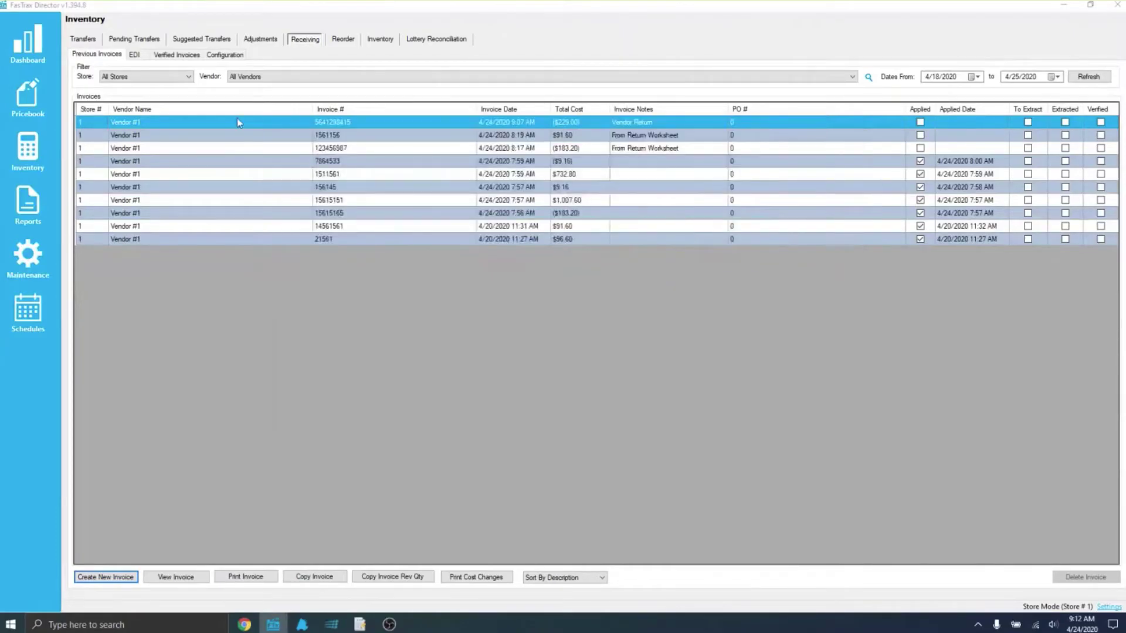
left_click(28, 94)
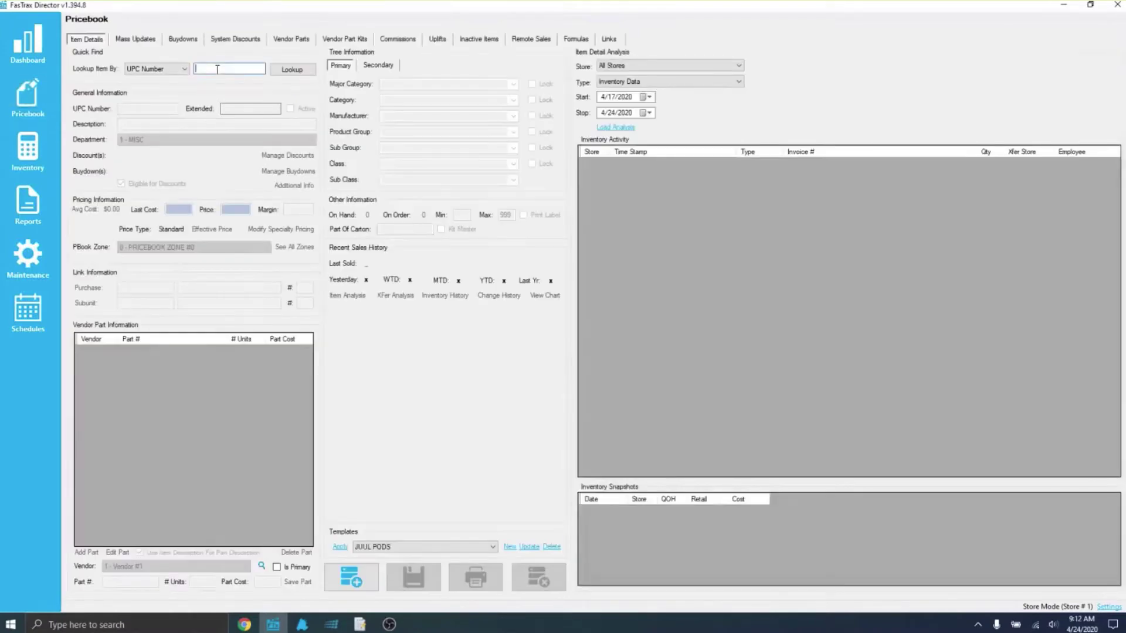
type("012300000123")
key("Return")
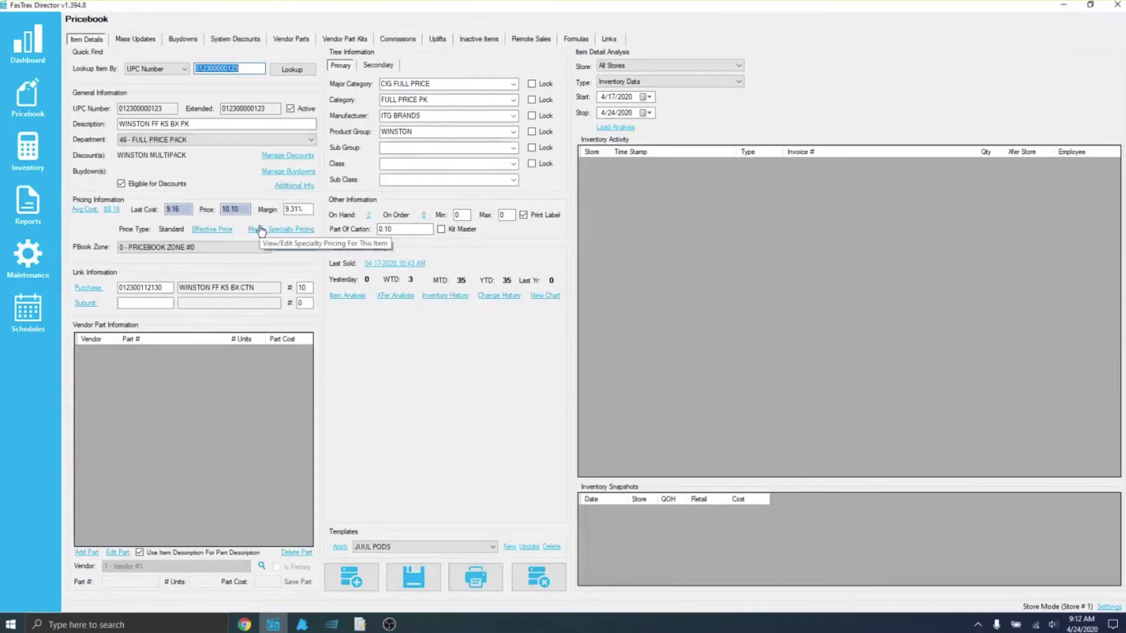
left_click(87, 288)
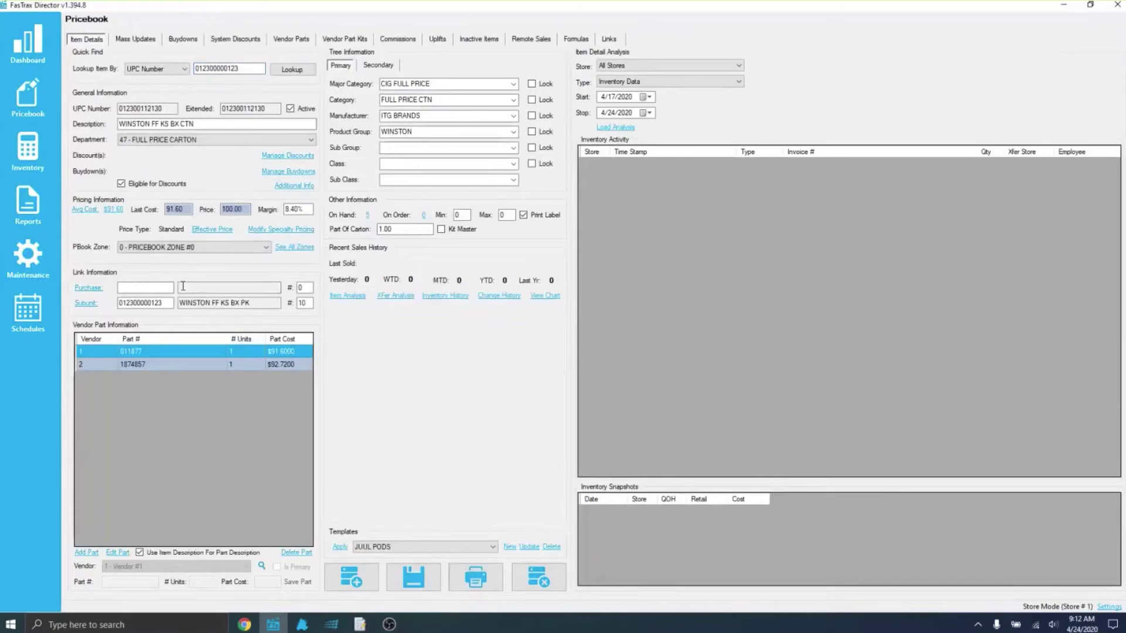
left_click(94, 304)
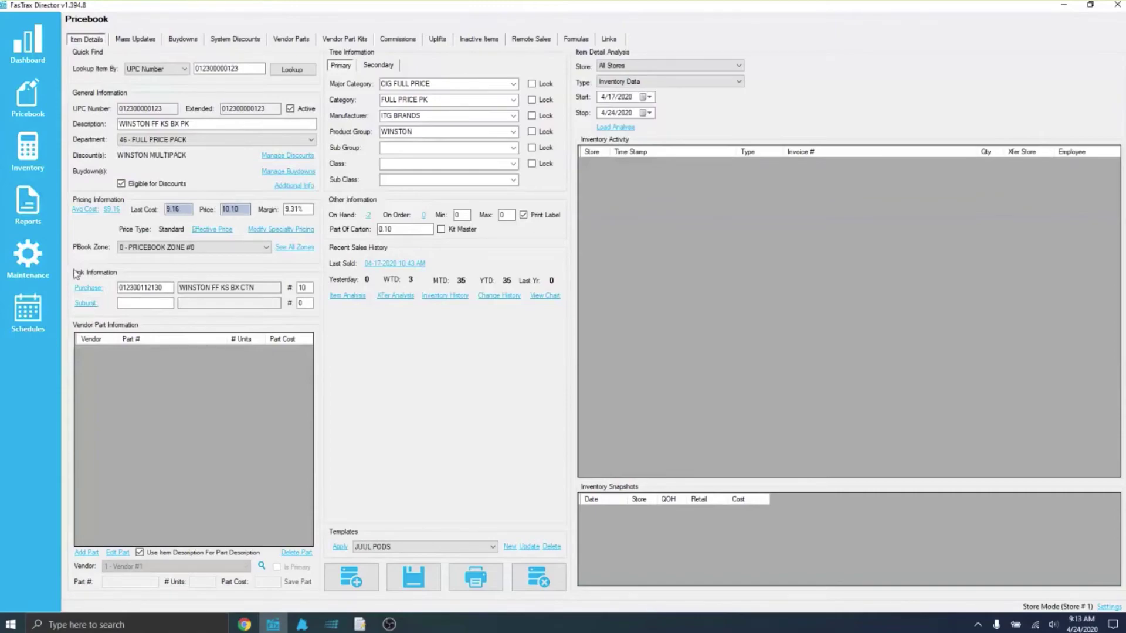
Step: Start a new invoice from the received invoices list with its invoice number and the note 'Credit invoice'
left_click(33, 140)
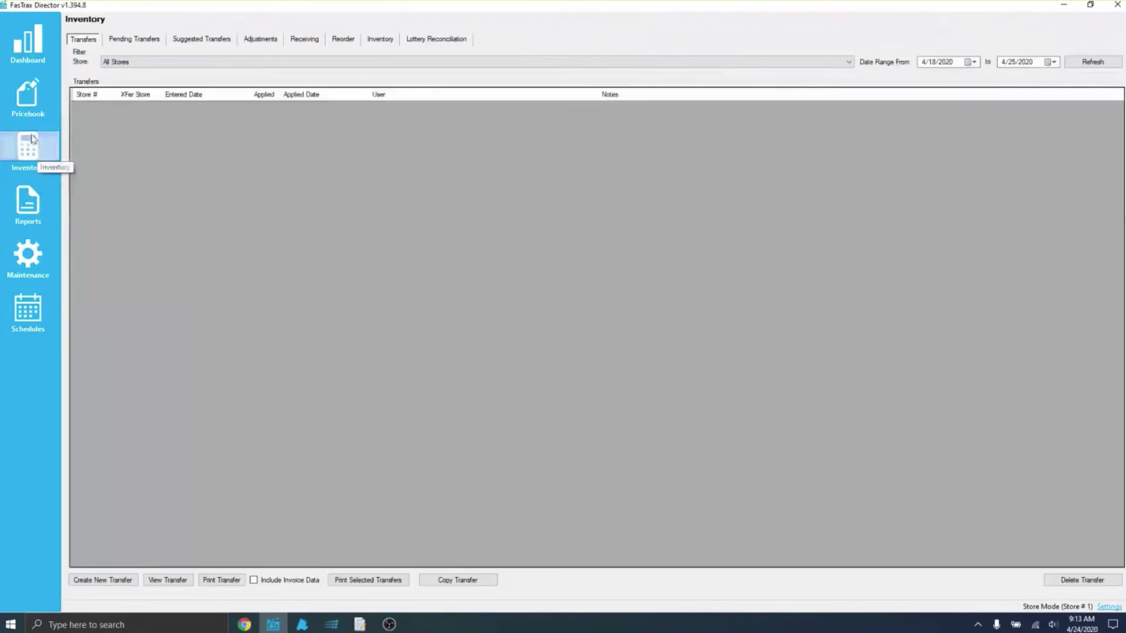
left_click(306, 40)
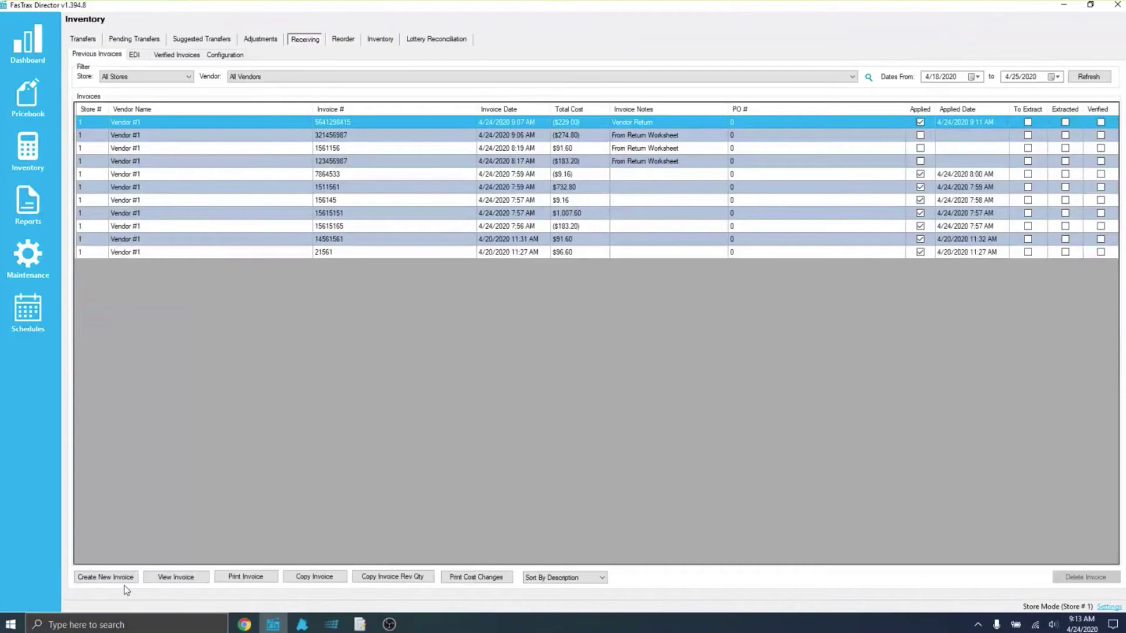
left_click(100, 578)
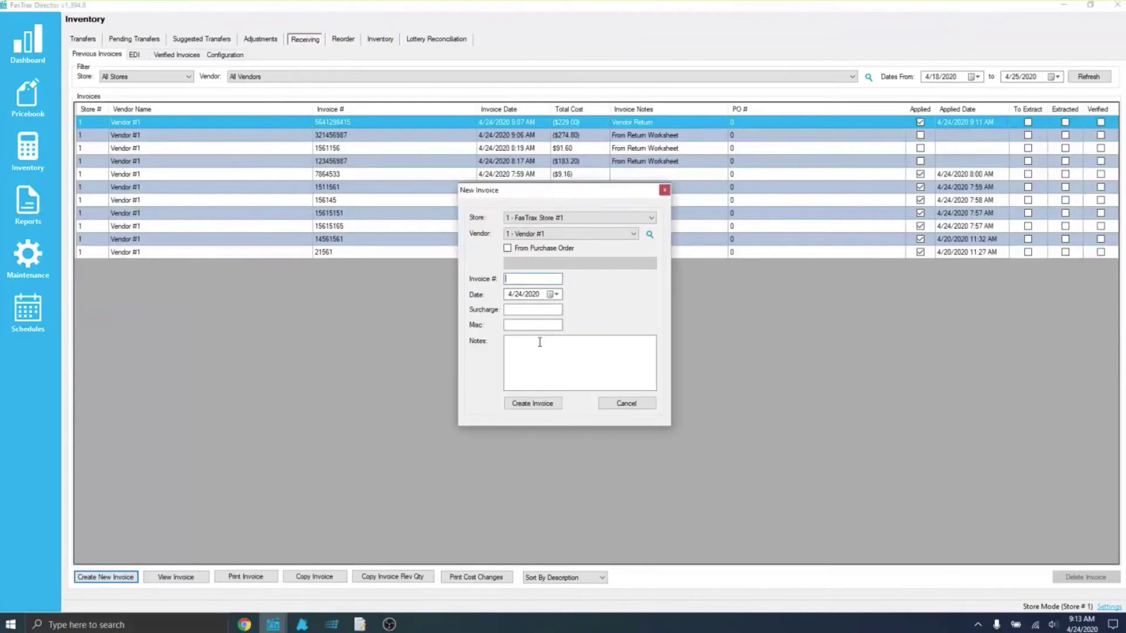
type("15156156")
left_click(523, 360)
type("C")
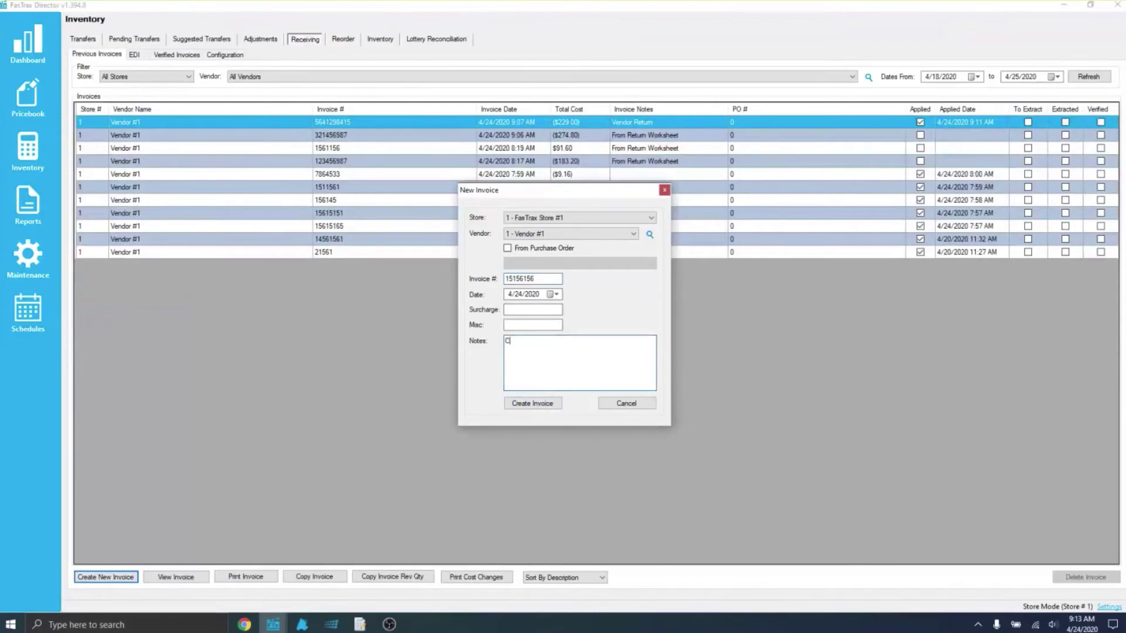
type("redit invoice")
Step: Create the credit invoice and search items by description 'marlboro', discarding a mistakenly picked carton
left_click(553, 409)
left_click(307, 459)
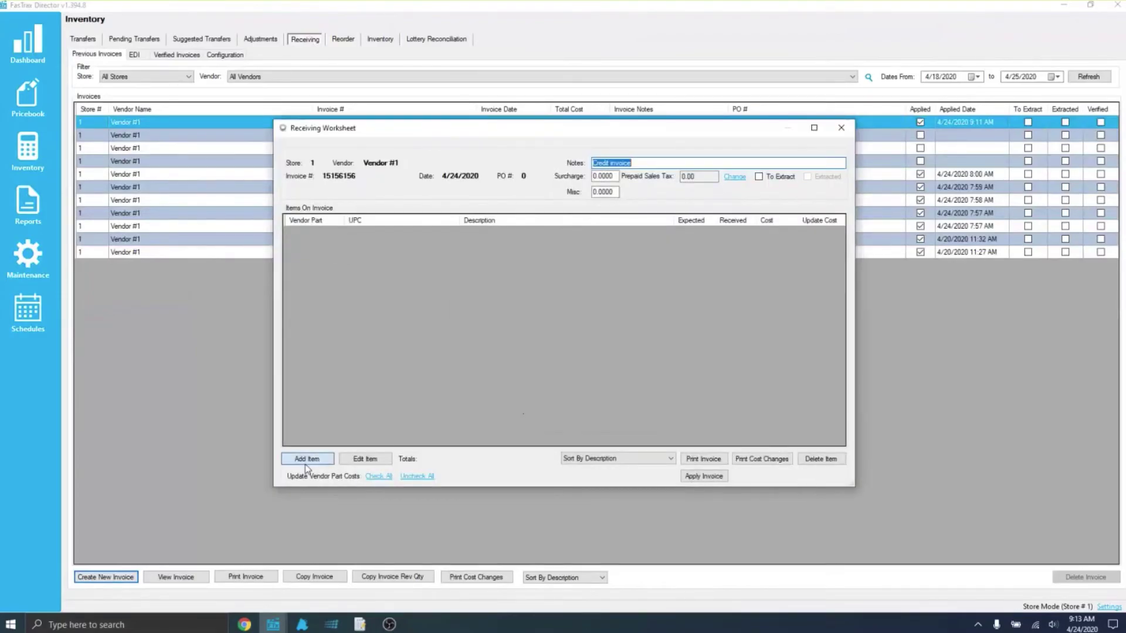
left_click(686, 313)
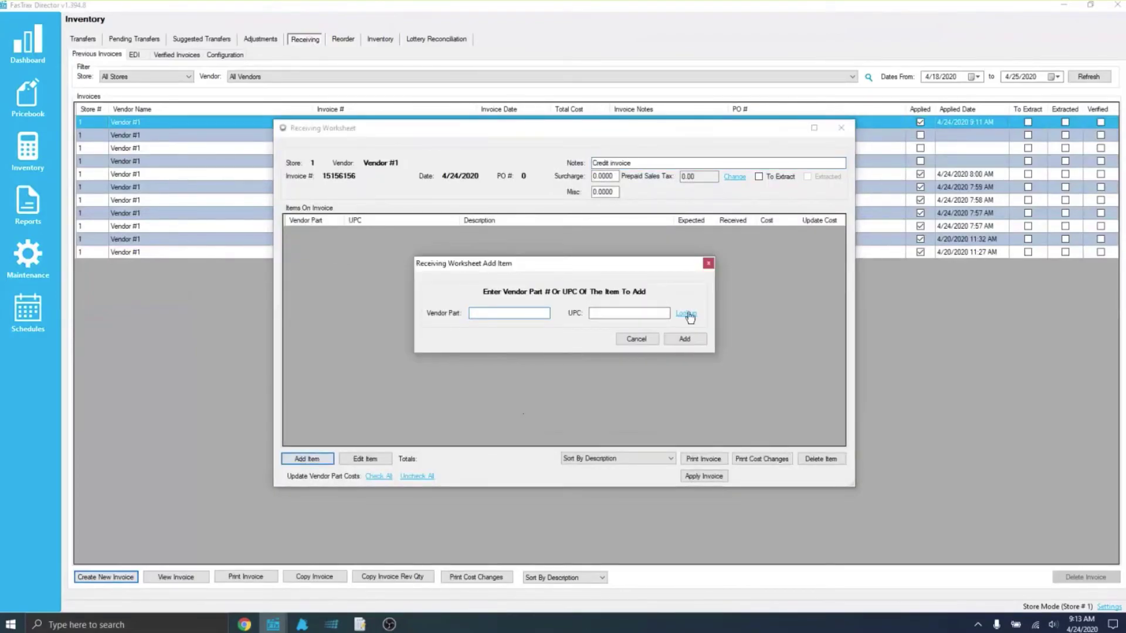
left_click(516, 193)
left_click(516, 230)
left_click(680, 196)
type("marlboro")
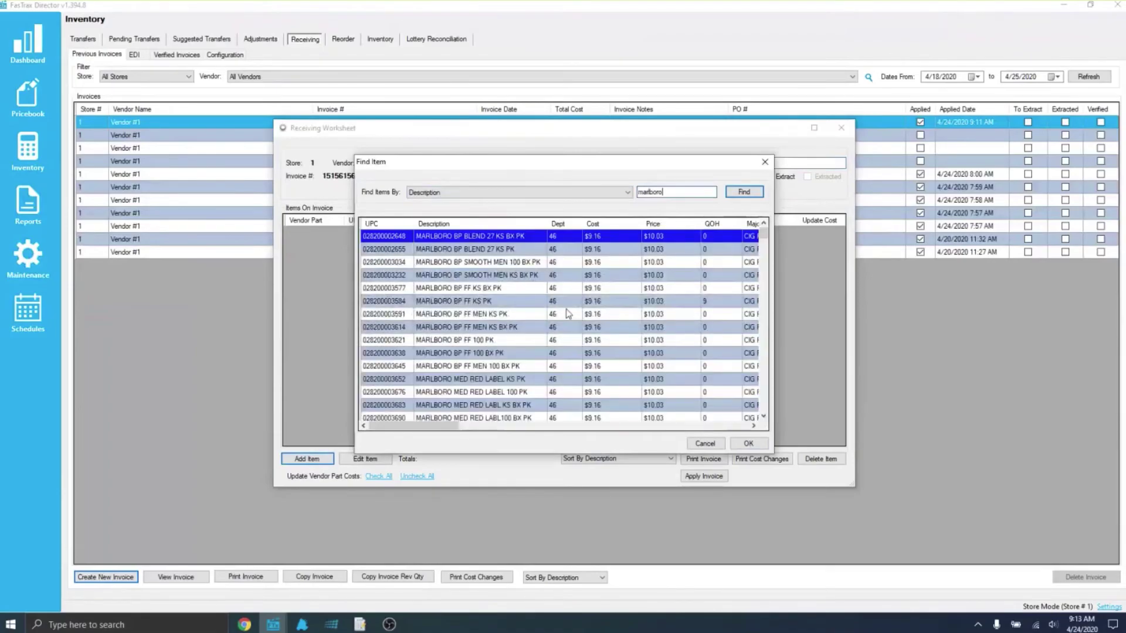
scroll(568, 320, "down", 3)
scroll(568, 320, "down", 5)
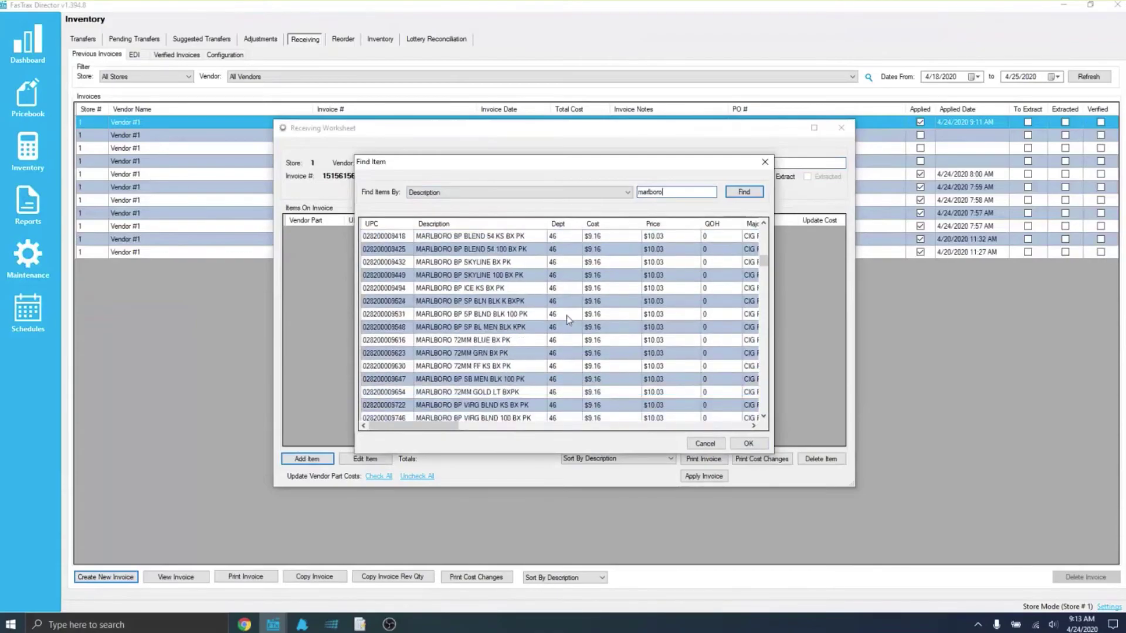
double_click(428, 289)
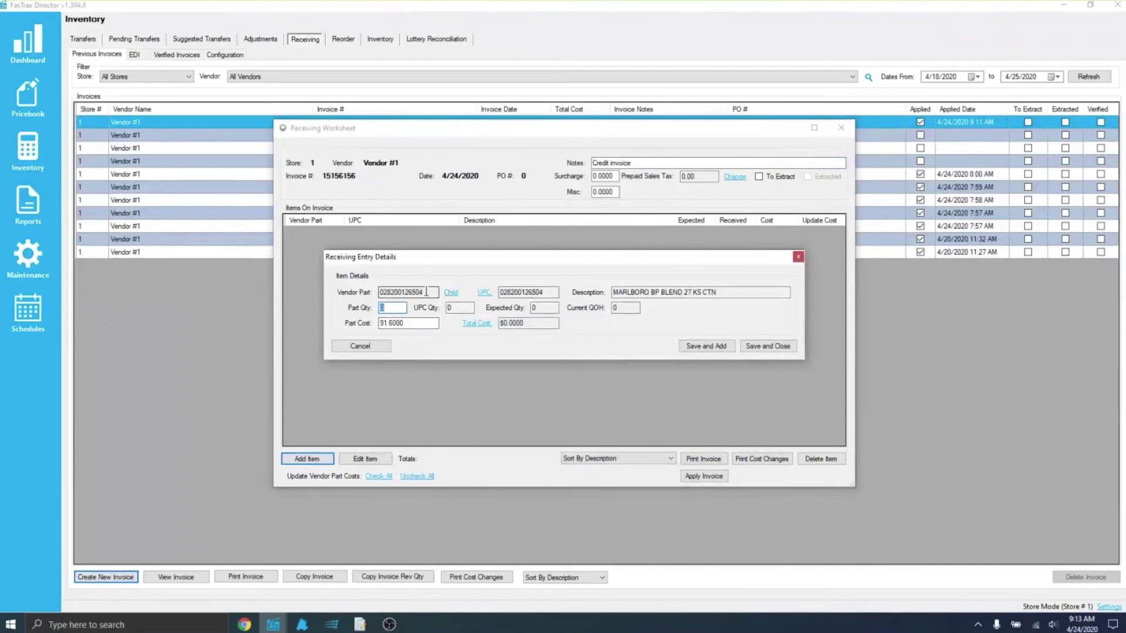
left_click(360, 346)
Step: Search 'marlboro' by description again and select MARLBORO BP FF 100 CTN
left_click(307, 458)
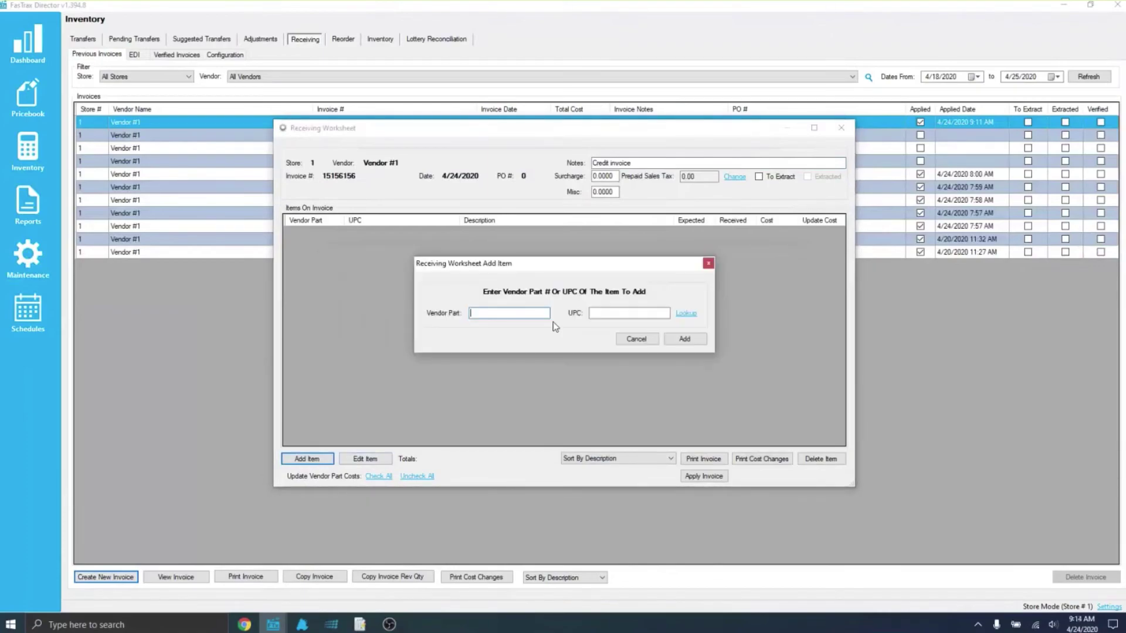
left_click(686, 313)
left_click(438, 192)
left_click(436, 212)
left_click(662, 192)
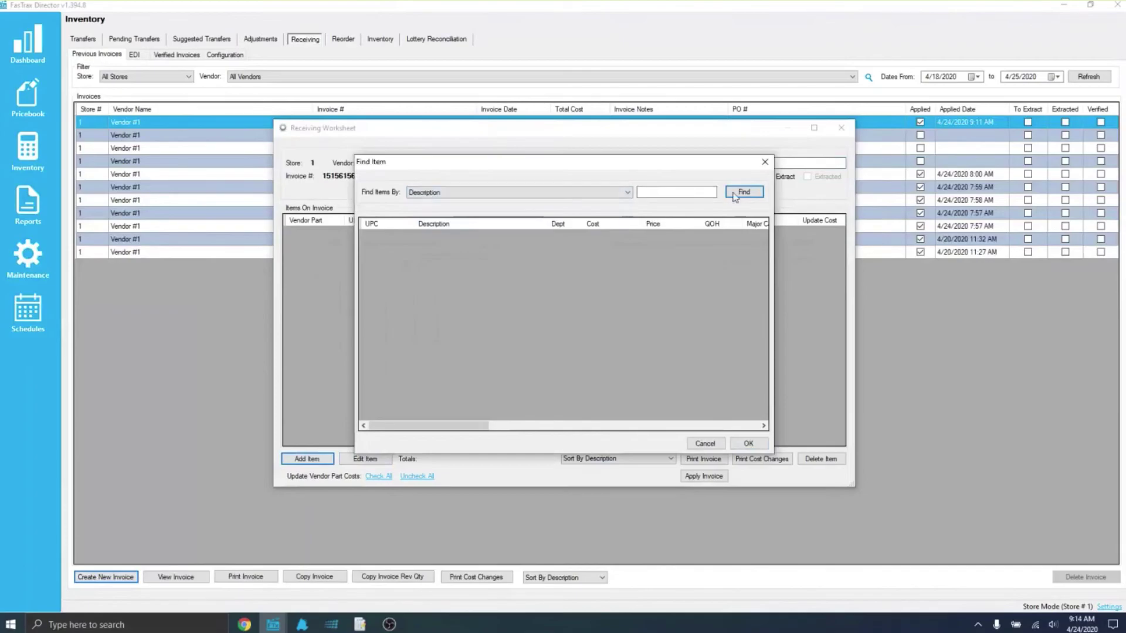
type("marlboro")
key("Return")
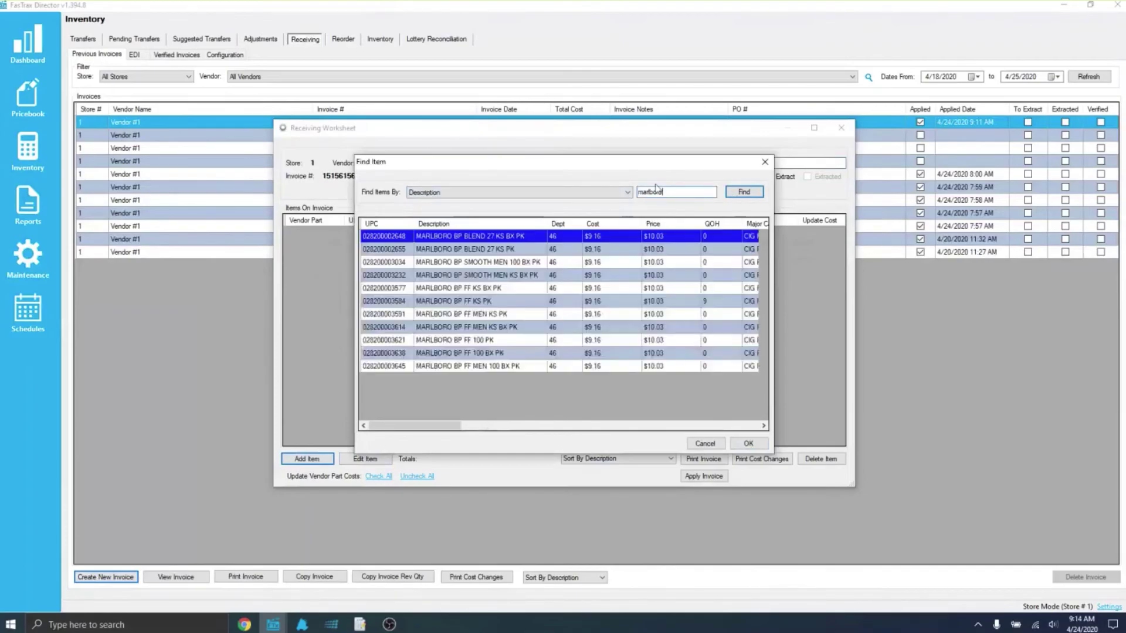
scroll(766, 246, "down", 5)
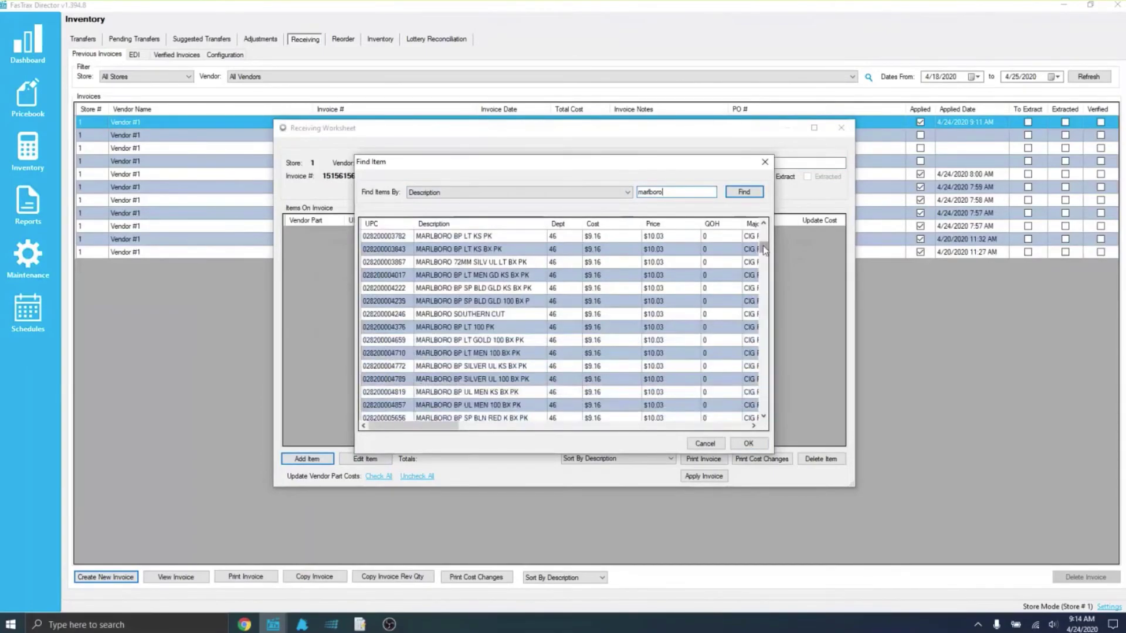
scroll(764, 249, "down", 10)
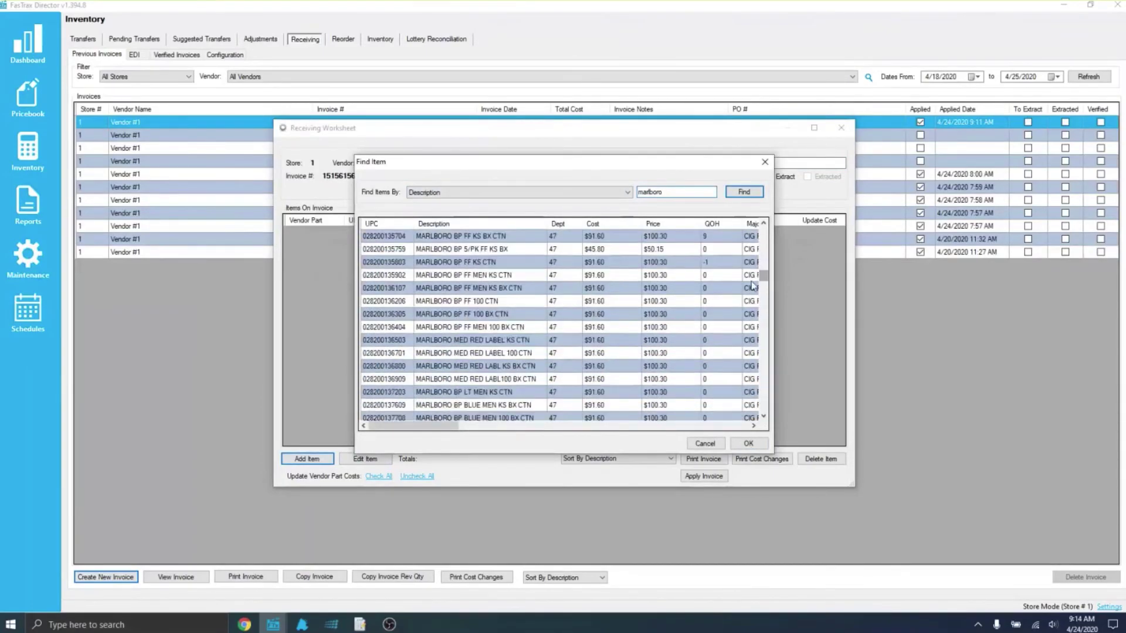
double_click(480, 302)
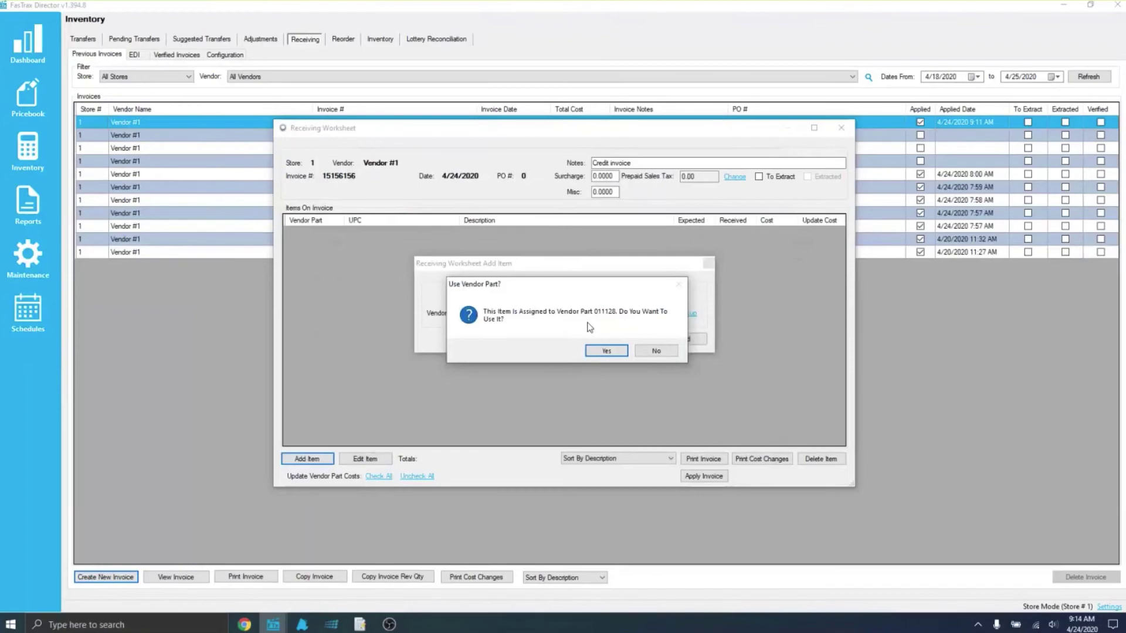
left_click(607, 350)
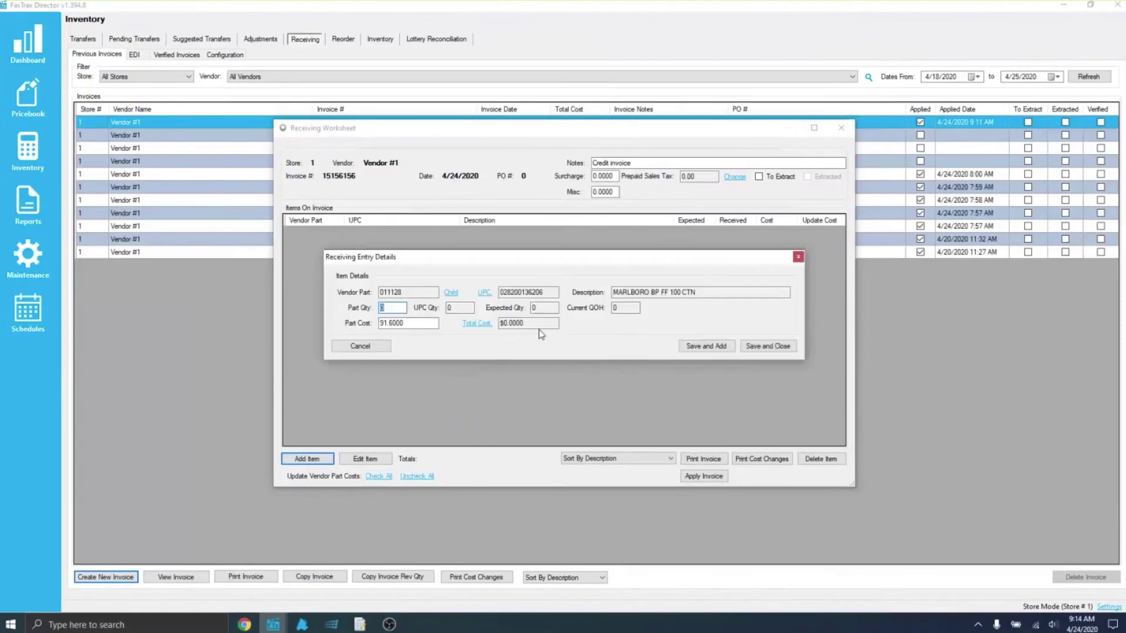
left_click(451, 293)
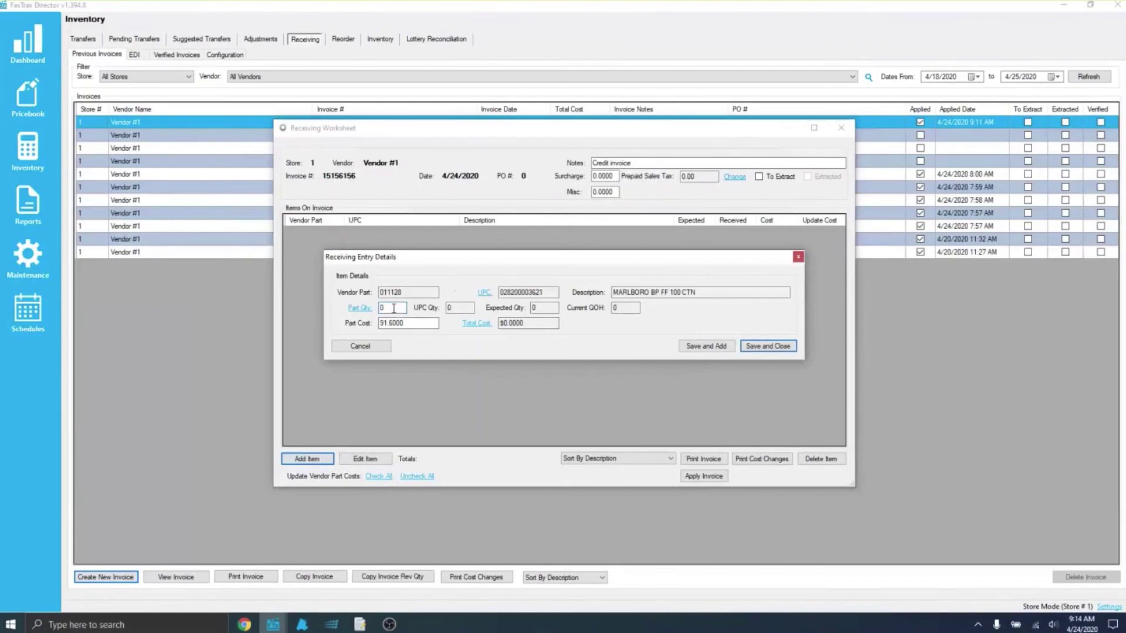
left_click(359, 309)
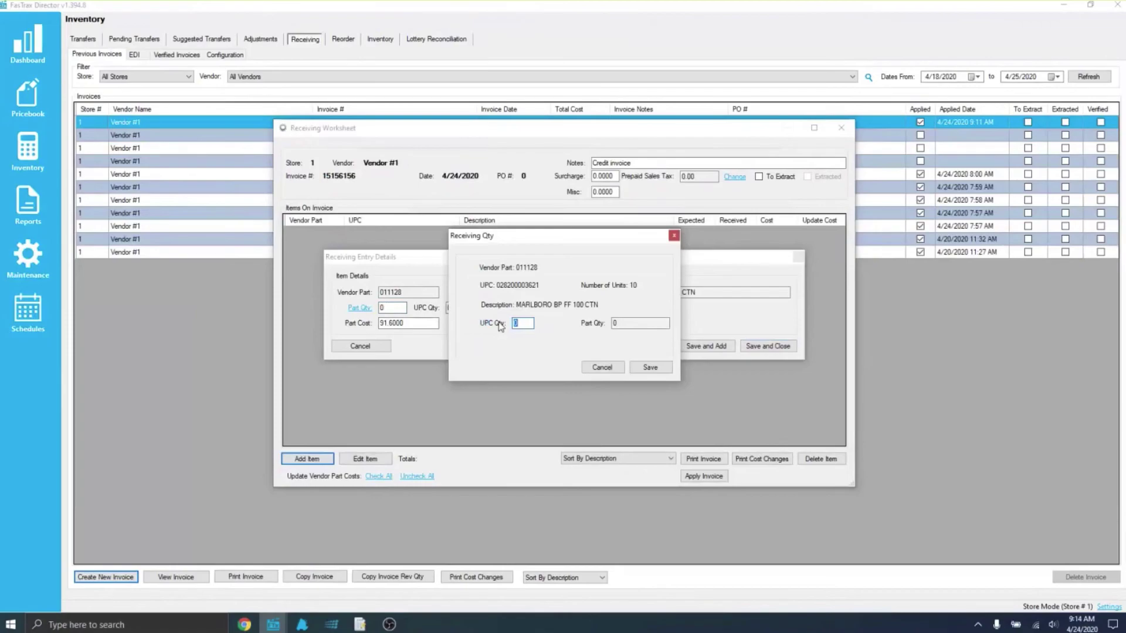
Step: Set UPC Qty to -3, giving Part Qty -0.3 and total cost ($27.48)
type("-3")
left_click_drag(642, 325, 607, 326)
left_click(650, 368)
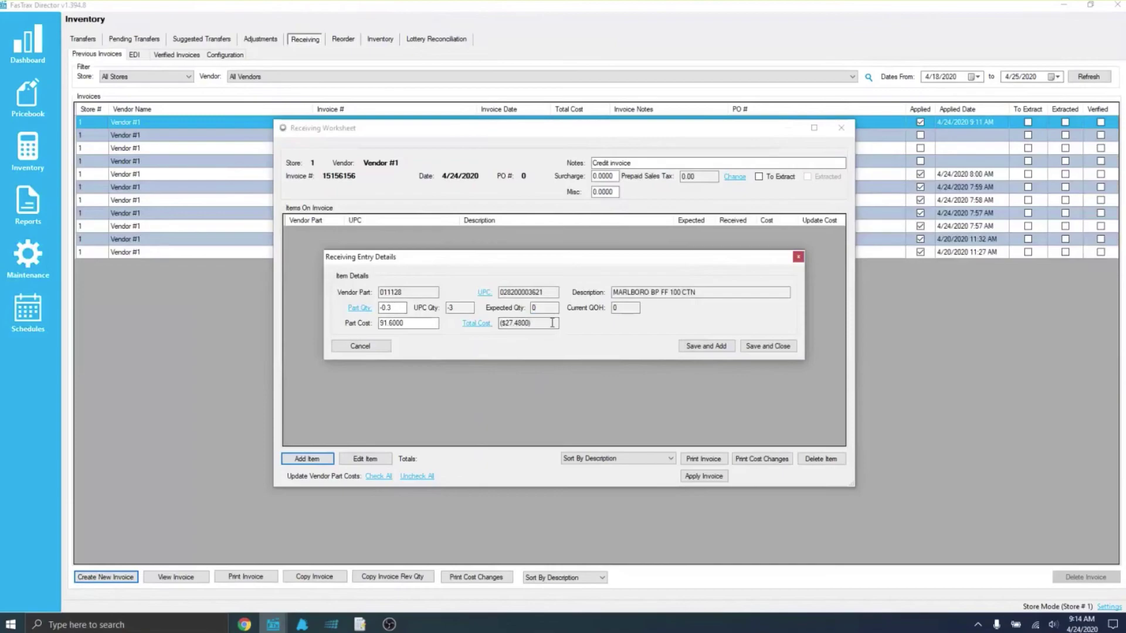
left_click_drag(410, 324, 379, 323)
key("Tab")
double_click(453, 308)
type("-3")
Step: Save the MARLBORO line, apply the ($27.48) credit invoice to inventory, and return to Chrome
left_click(755, 347)
left_click(704, 477)
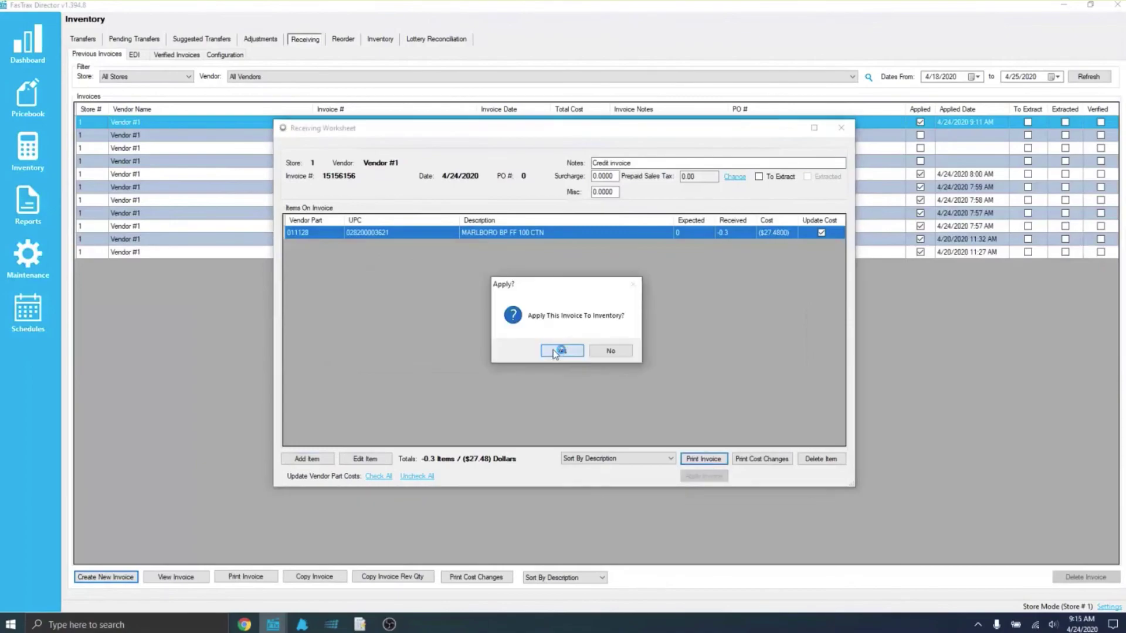
left_click(555, 351)
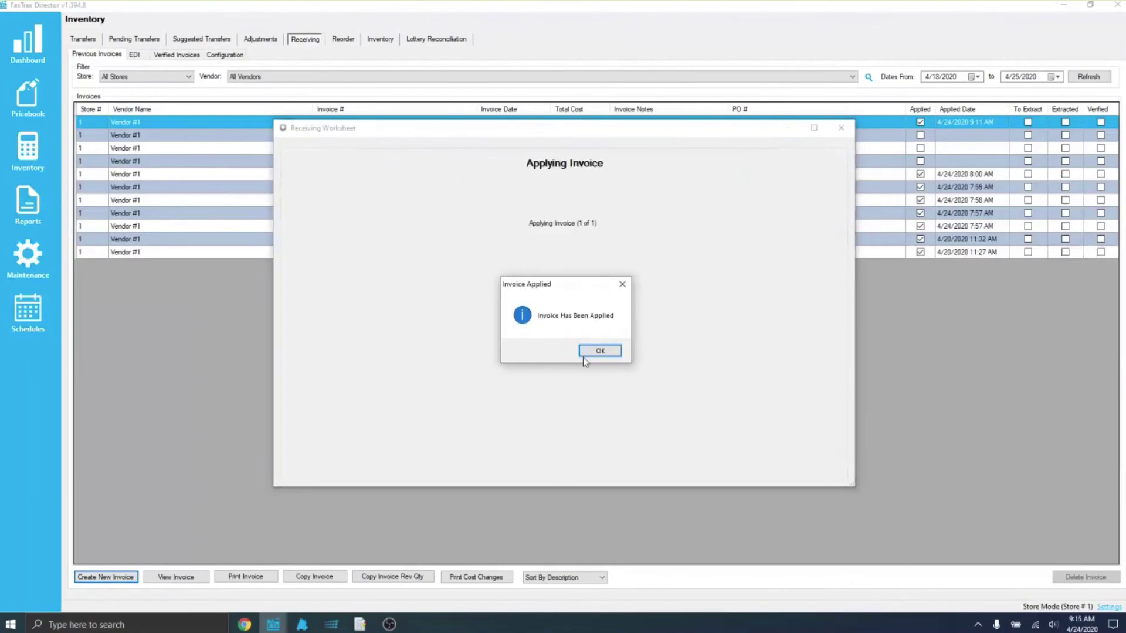
left_click(584, 354)
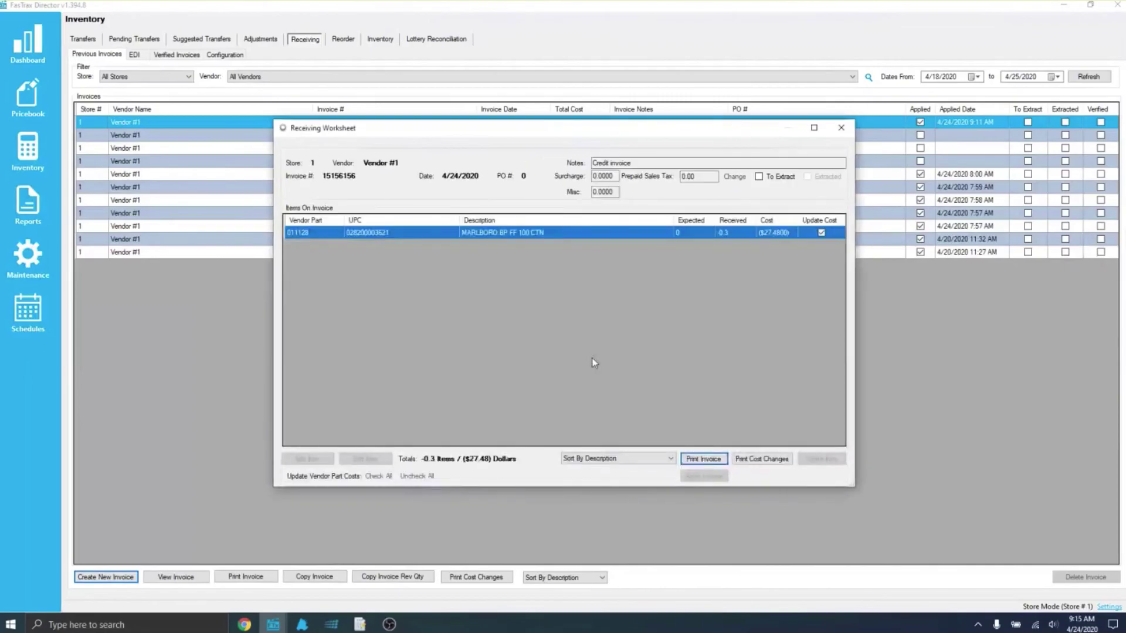
left_click(842, 128)
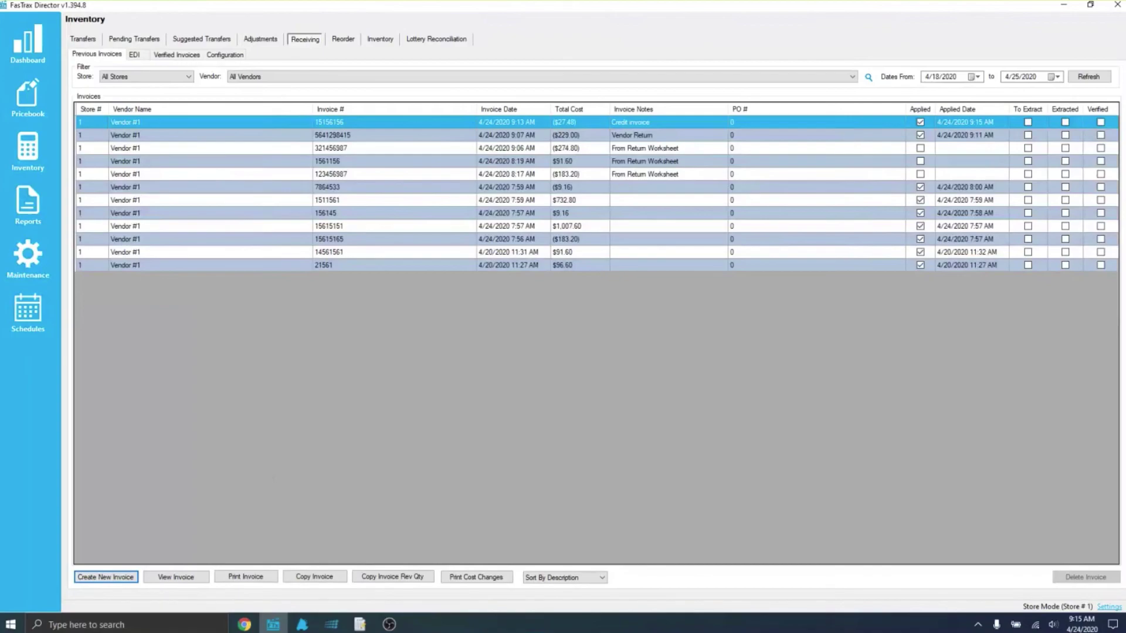
key("alt+Tab")
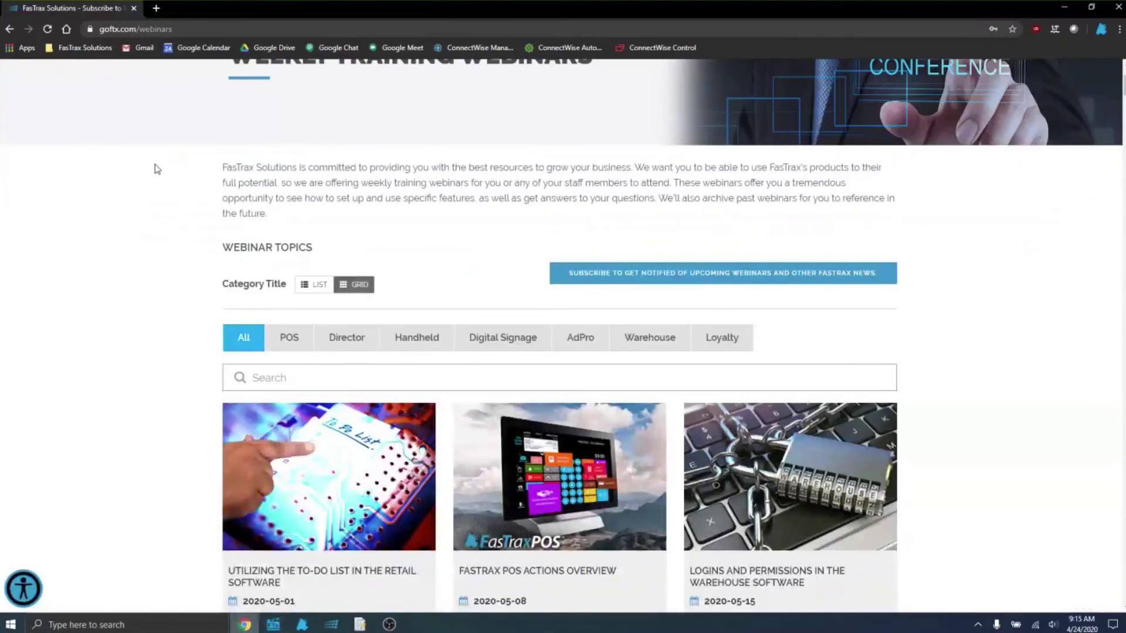
scroll(157, 169, "up", 3)
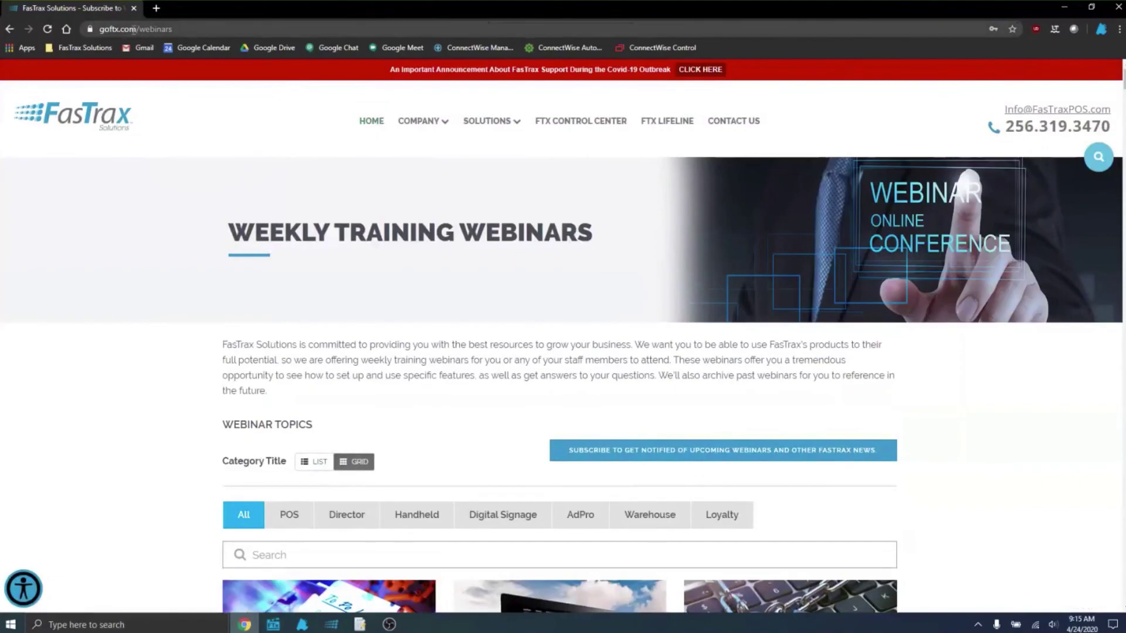
left_click_drag(134, 29, 246, 33)
key("BackSpace")
key("Return")
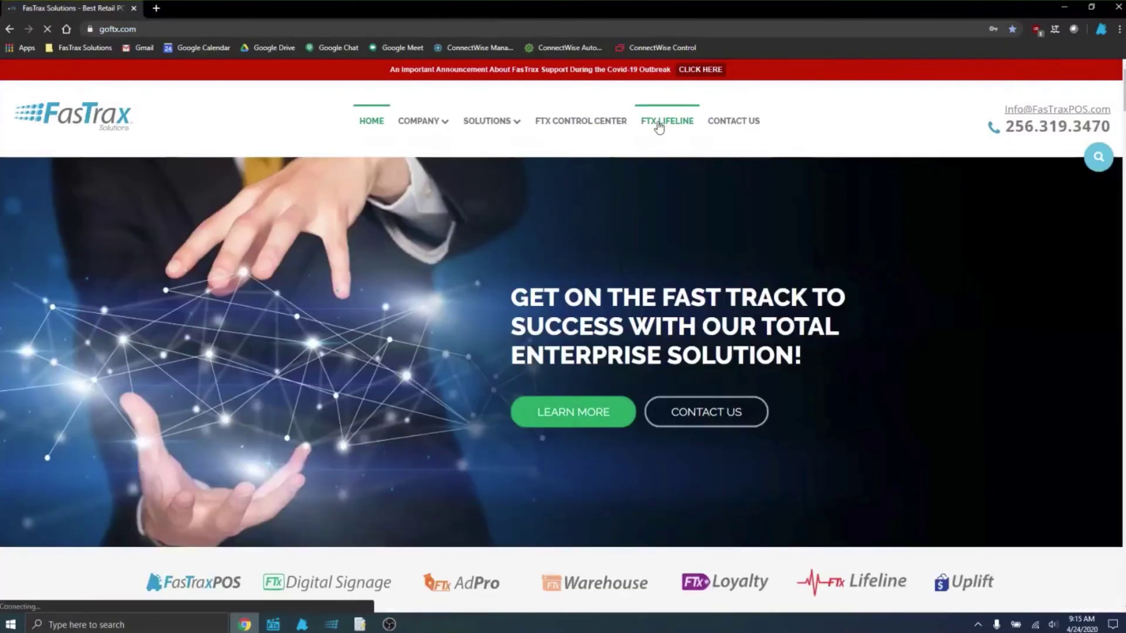
left_click(660, 125)
scroll(557, 193, "down", 8)
scroll(568, 181, "down", 3)
scroll(593, 307, "down", 10)
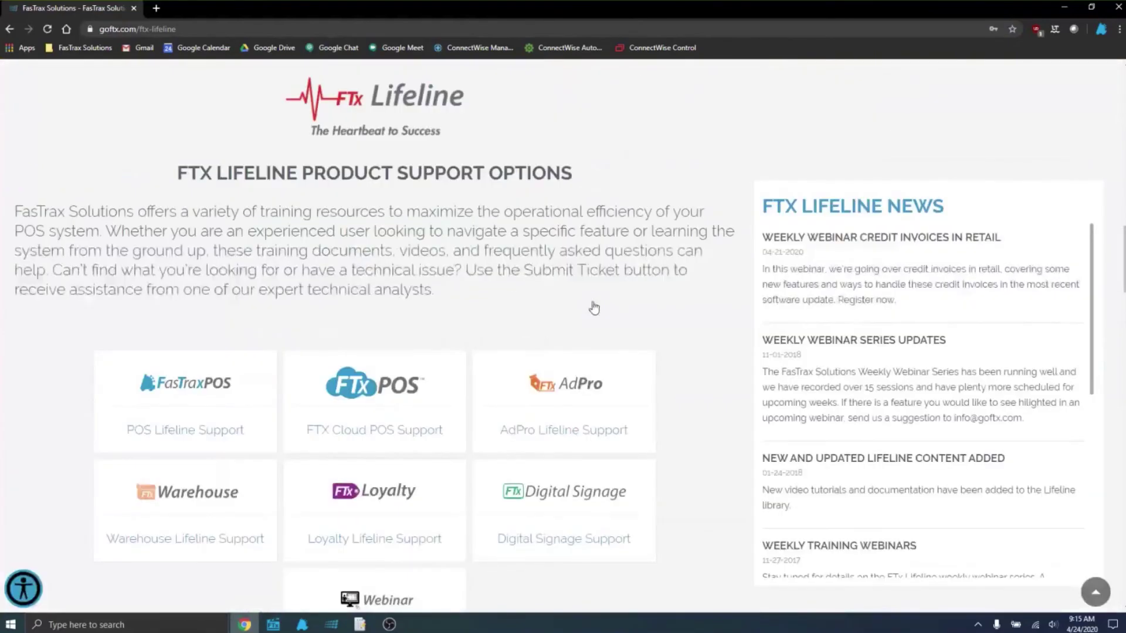
left_click(397, 440)
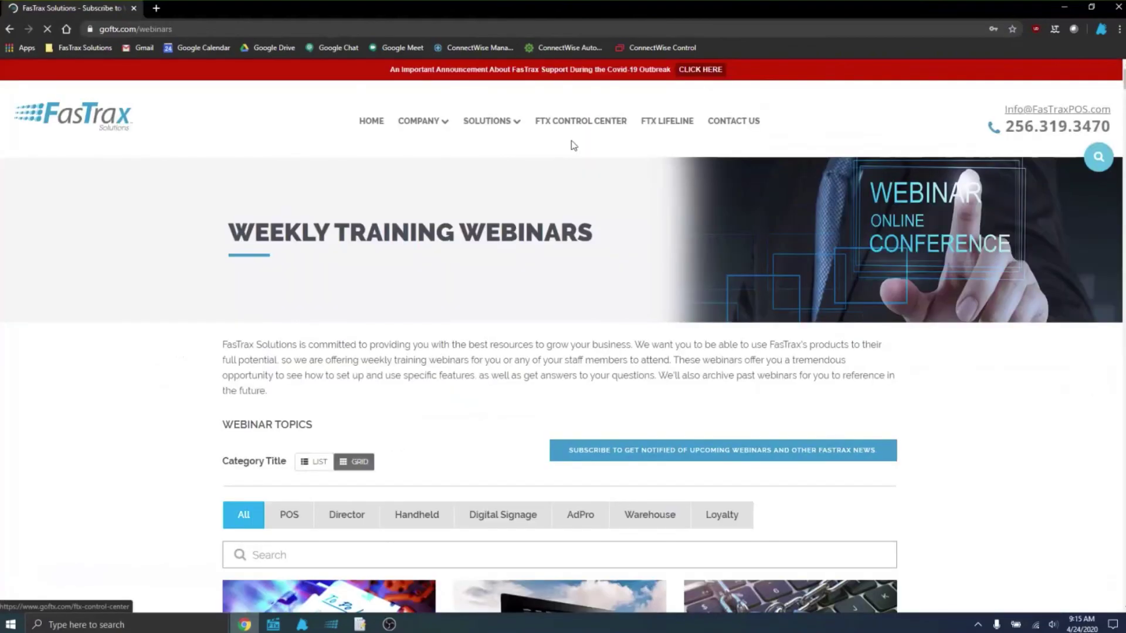
scroll(764, 333, "down", 8)
scroll(760, 363, "up", 7)
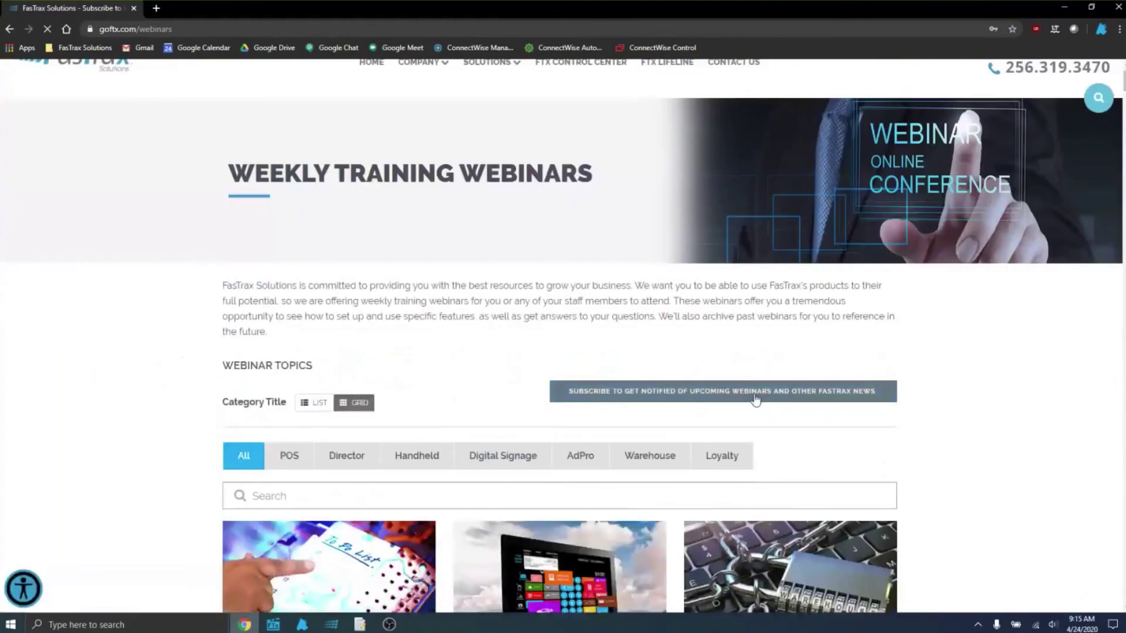